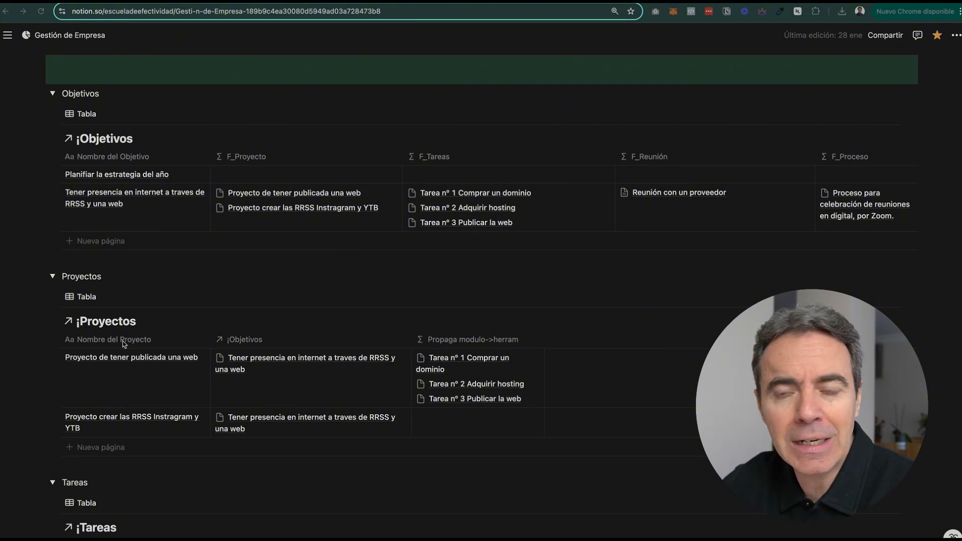
Review the Objetivos, Proyectos, Tareas, Reuniones and Procesos tables and how their entries are linked
scroll(123, 344, "down", 2)
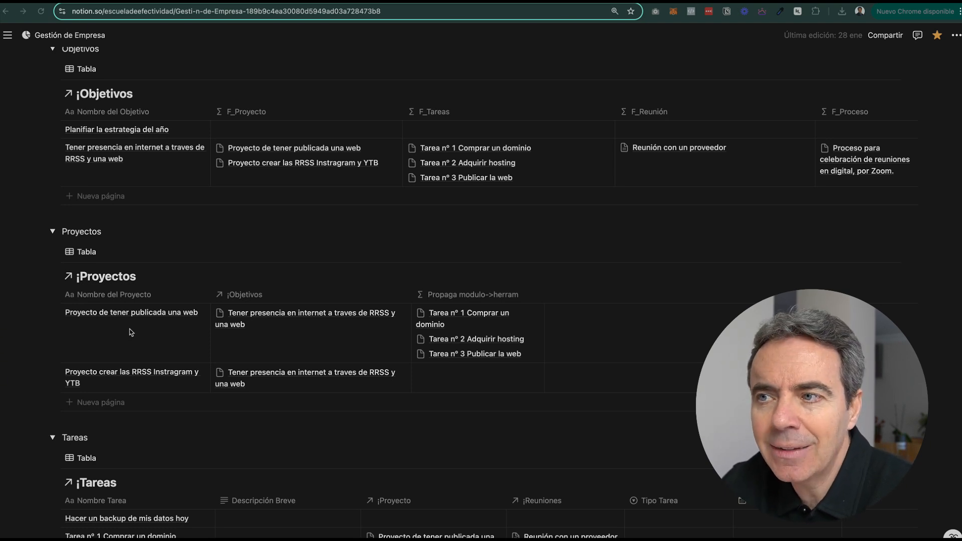
scroll(203, 321, "down", 5)
scroll(199, 366, "down", 6)
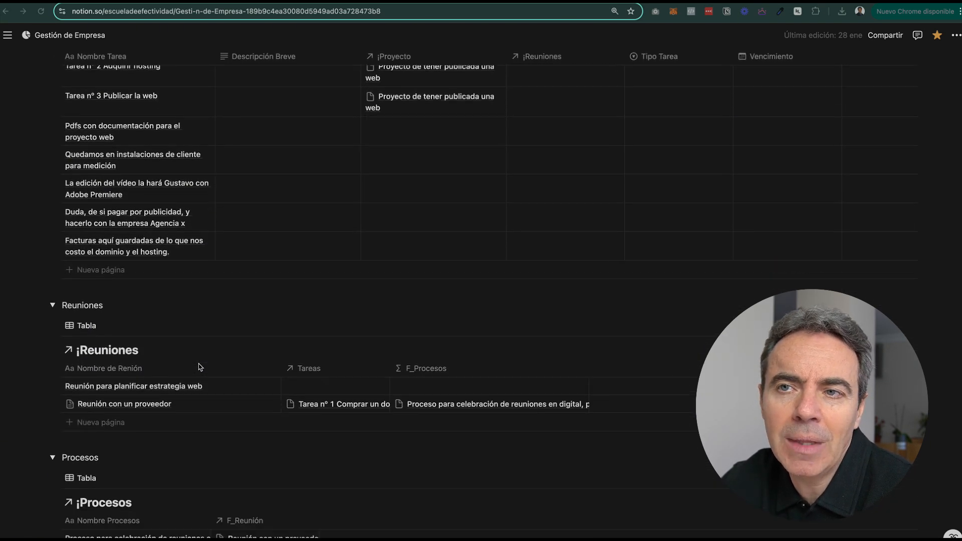
scroll(200, 366, "down", 1)
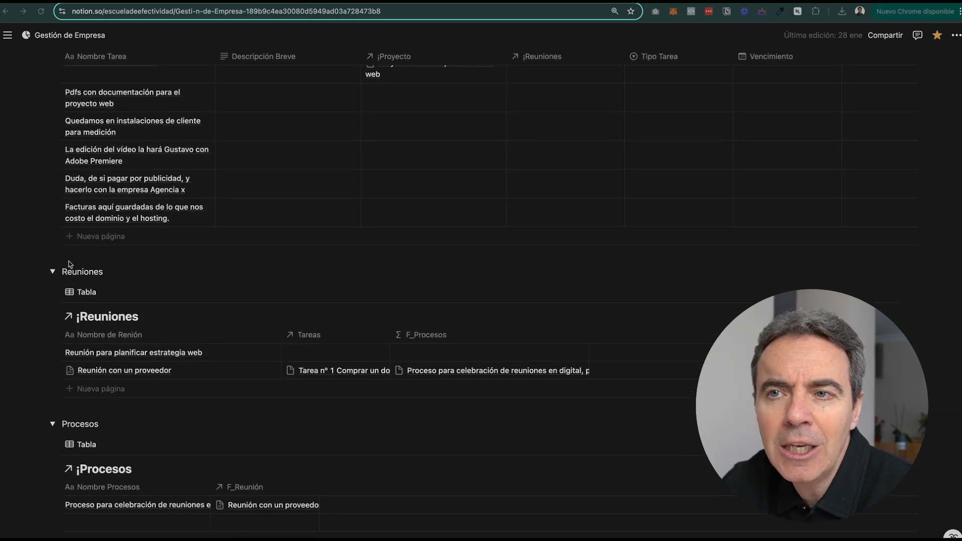
scroll(145, 443, "down", 2)
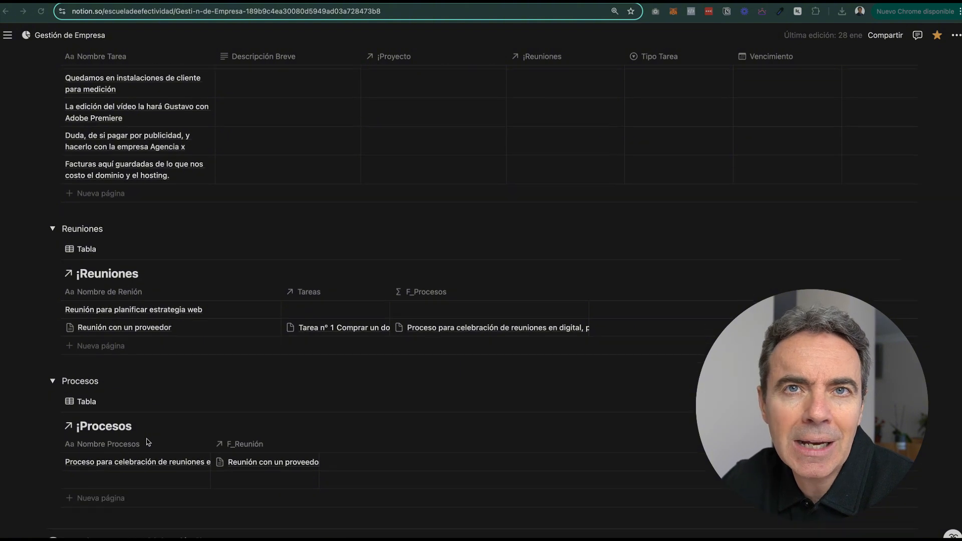
scroll(145, 444, "up", 4)
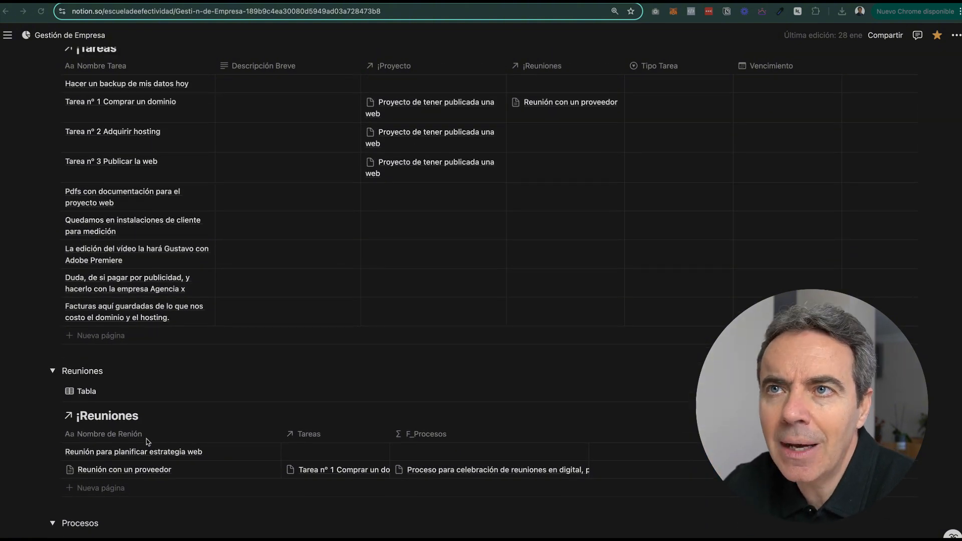
scroll(259, 404, "up", 1)
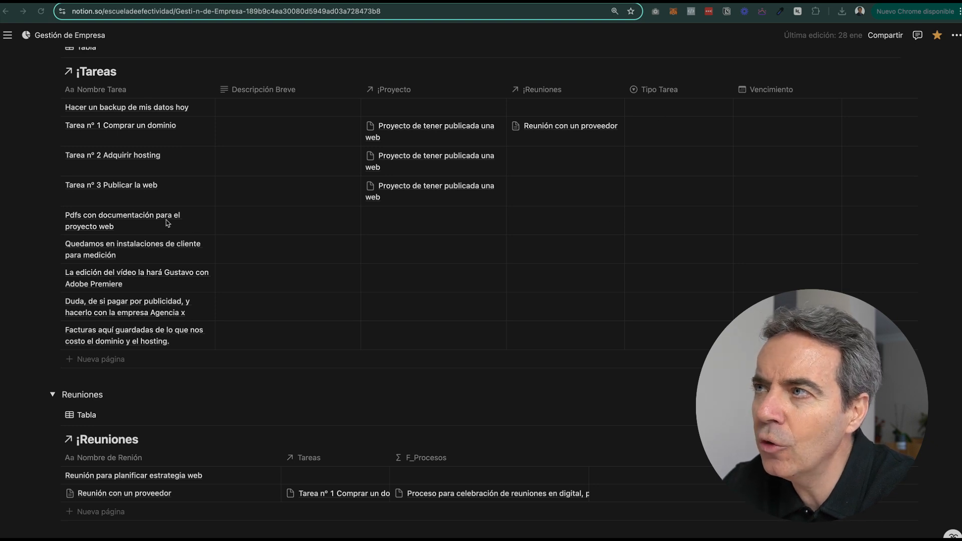
Classify the task "Pdfs con documentación para el proyecto web" as Información and link it to "Proyecto de tener publicada una web"
left_click(652, 228)
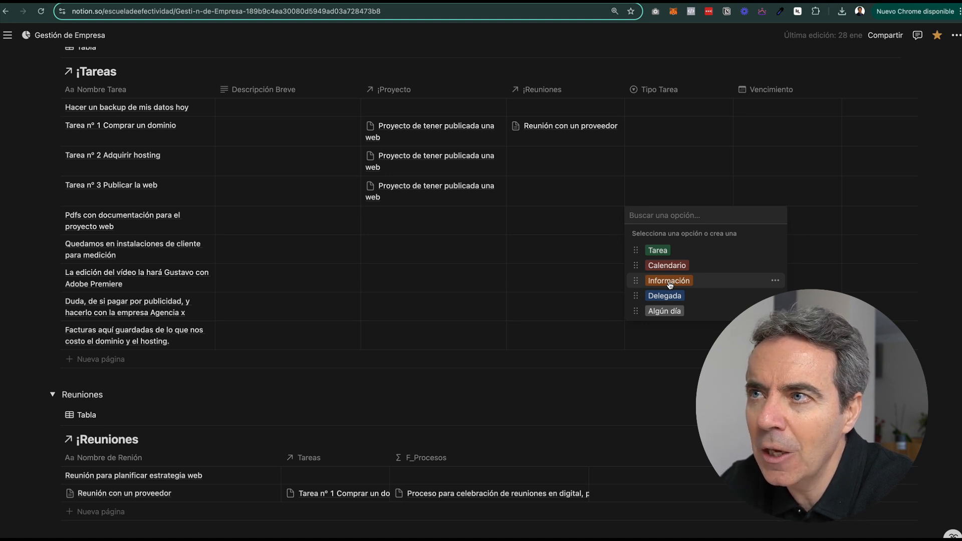
left_click(669, 283)
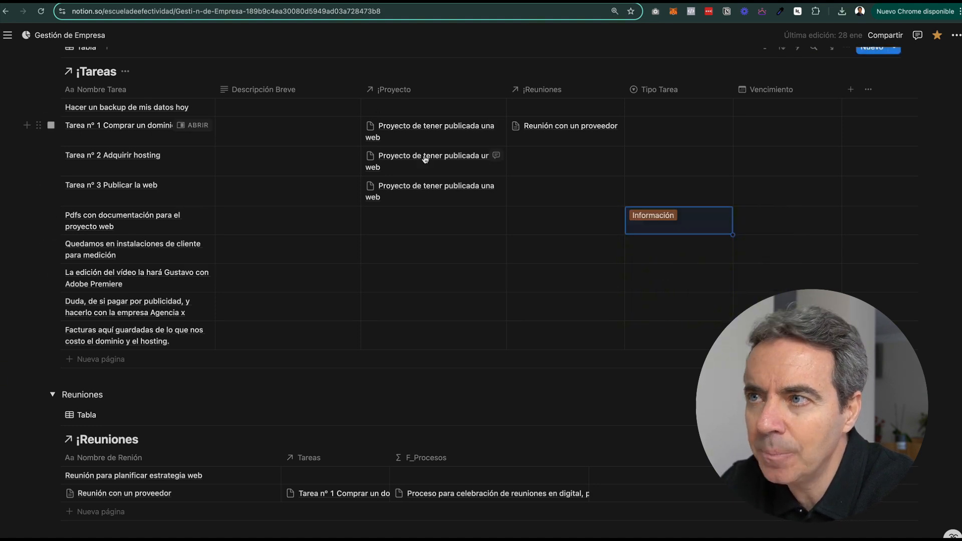
left_click(402, 232)
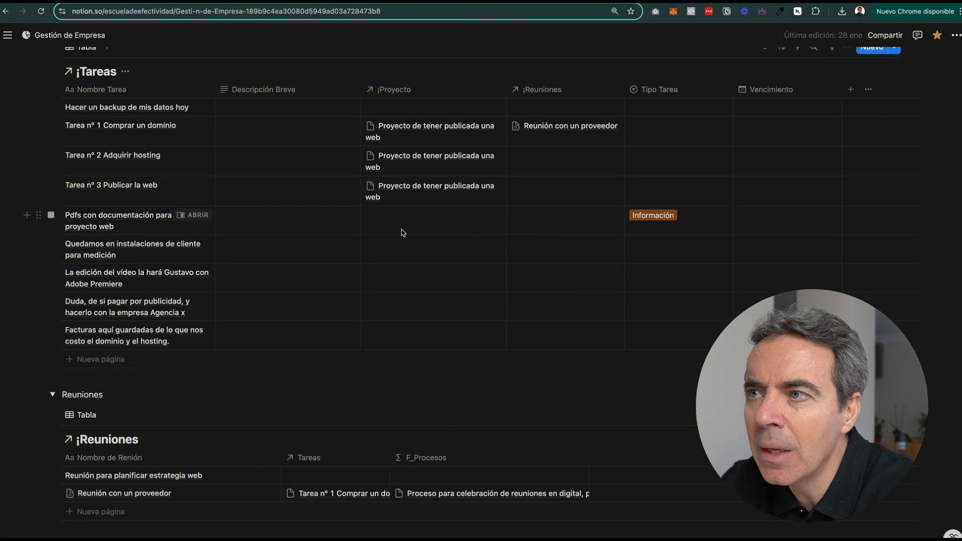
left_click(403, 232)
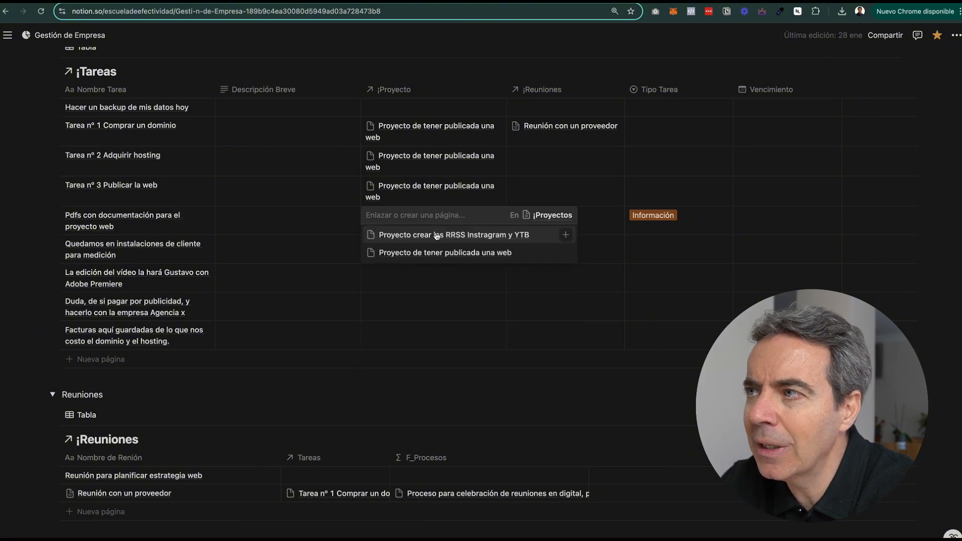
left_click(429, 252)
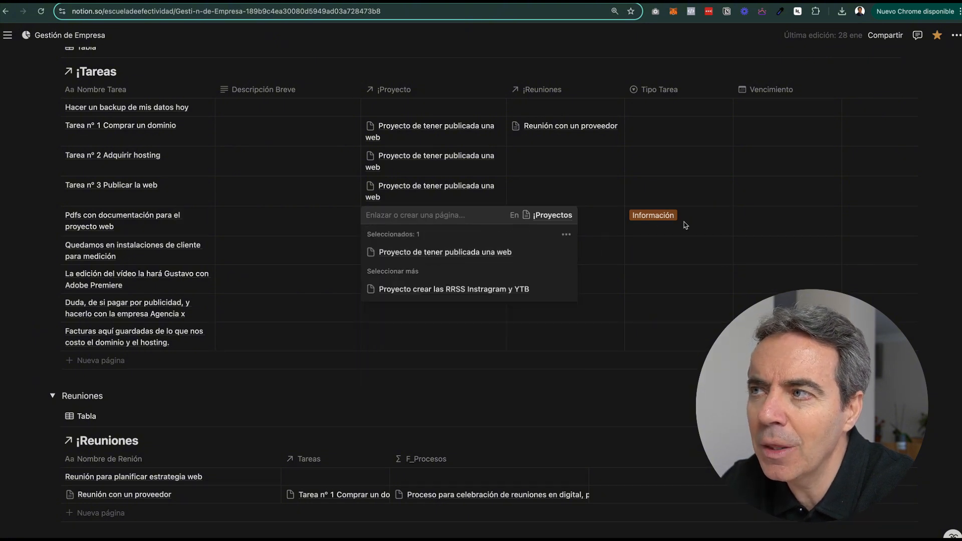
key("Escape")
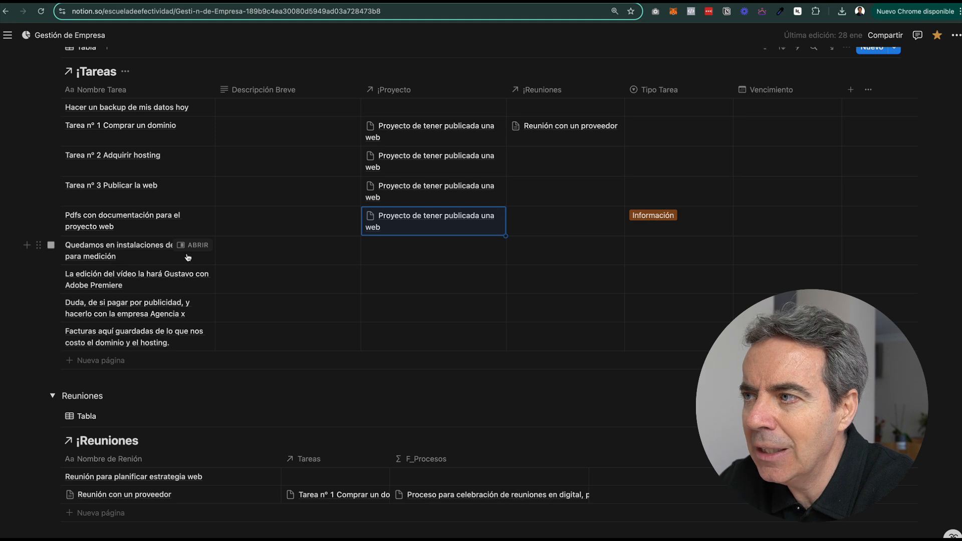
Set the task type of "Quedamos en instalaciones de cliente para medición" to Calendario
left_click(625, 257)
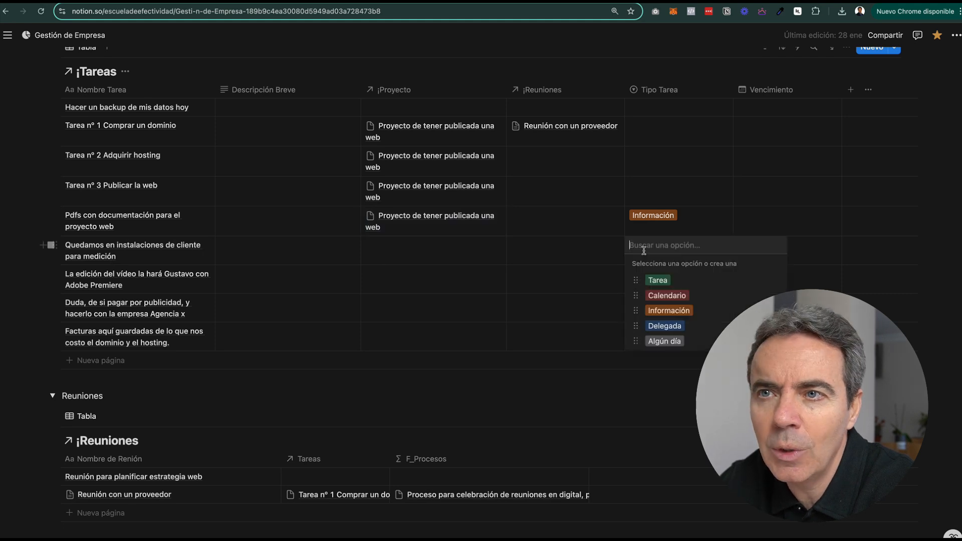
left_click(673, 297)
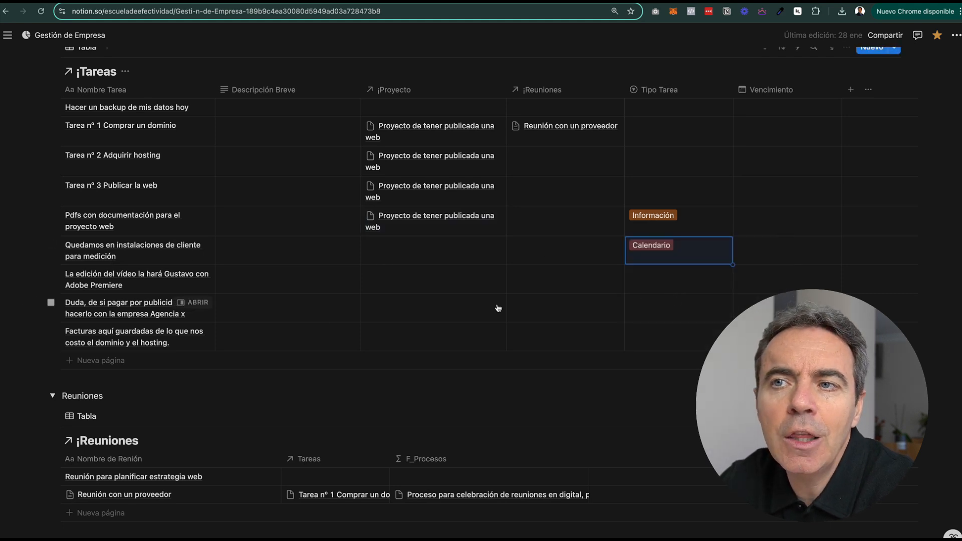
left_click(86, 287)
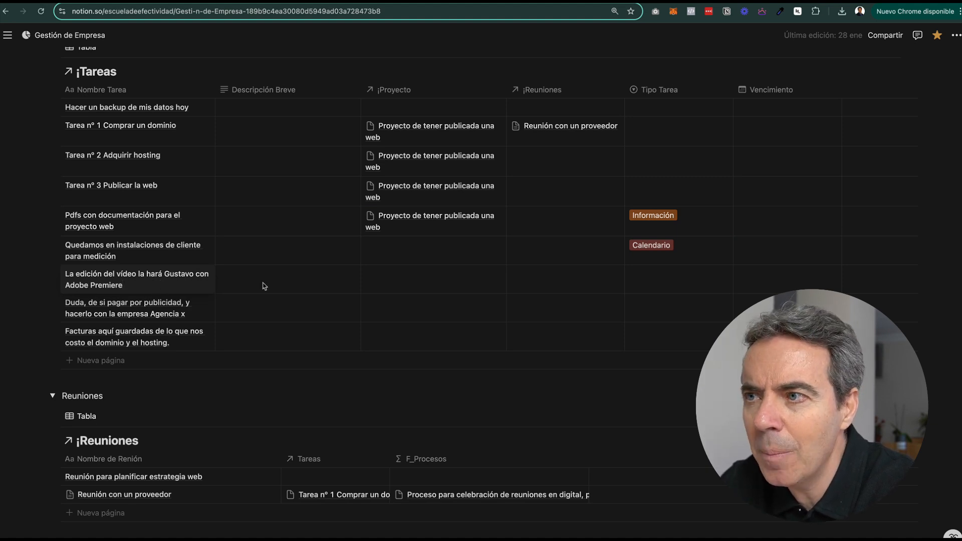
Link the video-editing task to "Proyecto de tener publicada una web" and set its task type to Delegada
left_click(389, 290)
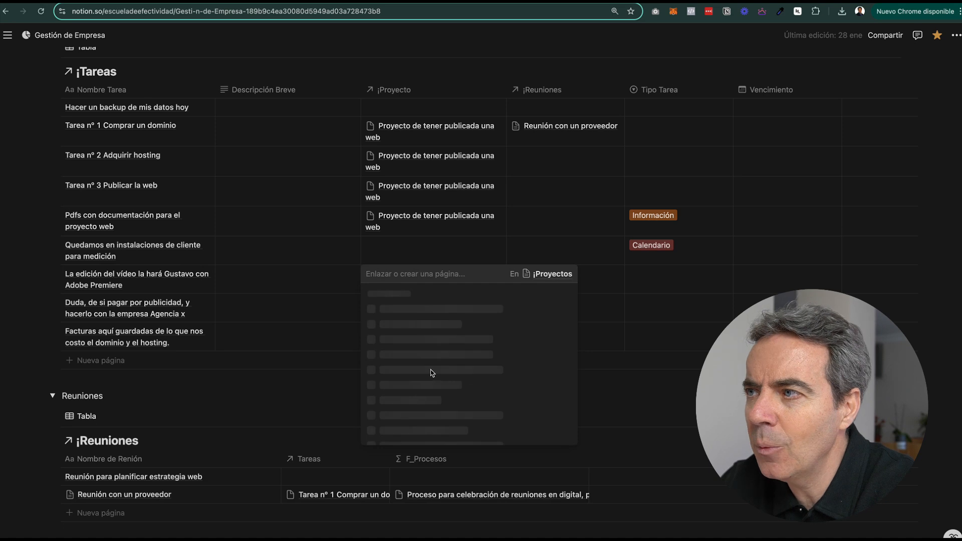
left_click(445, 312)
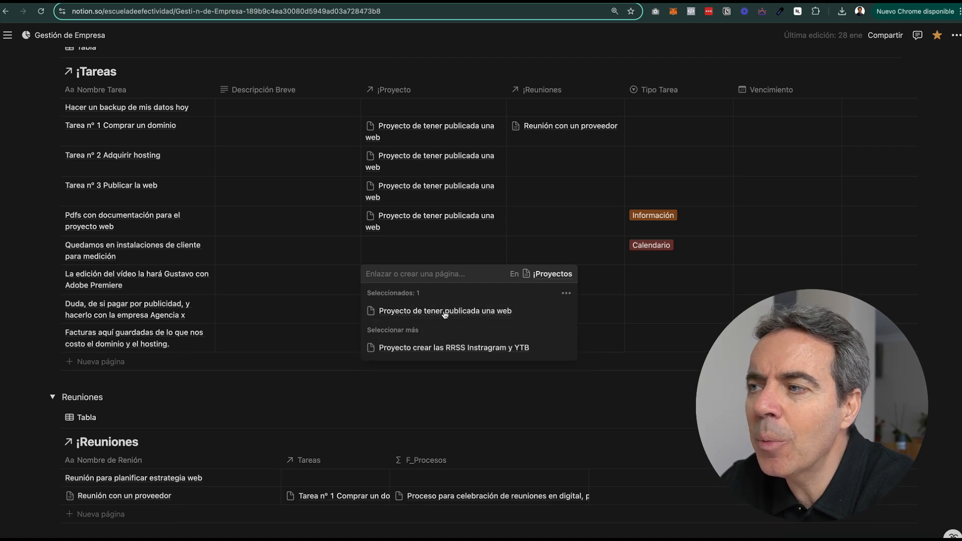
left_click(676, 279)
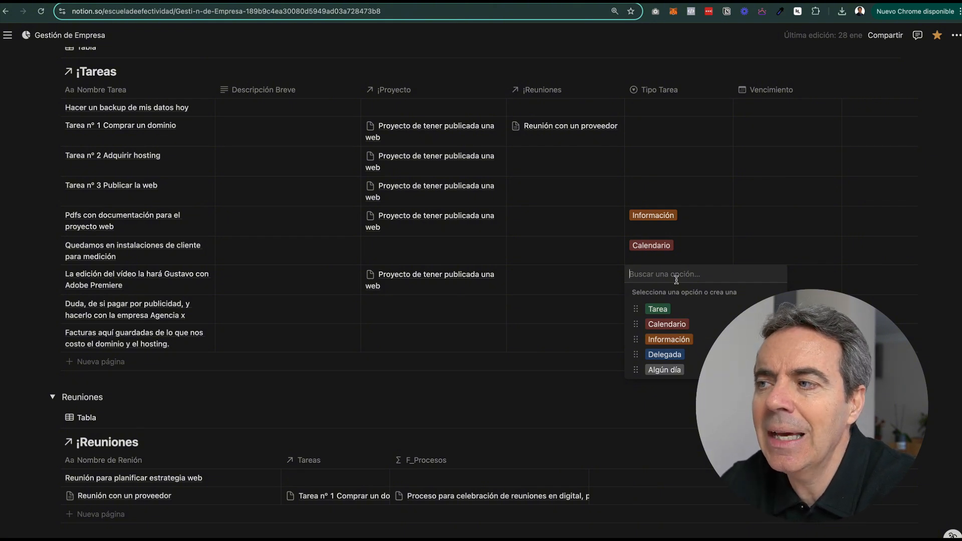
left_click(664, 355)
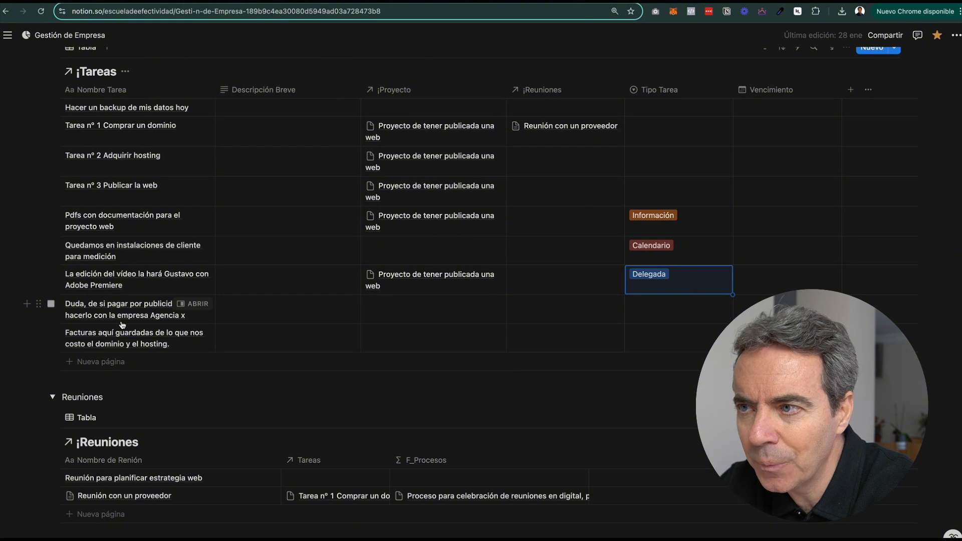
Link the task about paying for advertising to "Proyecto de tener publicada una web" and set its task type to Algún día
left_click(401, 319)
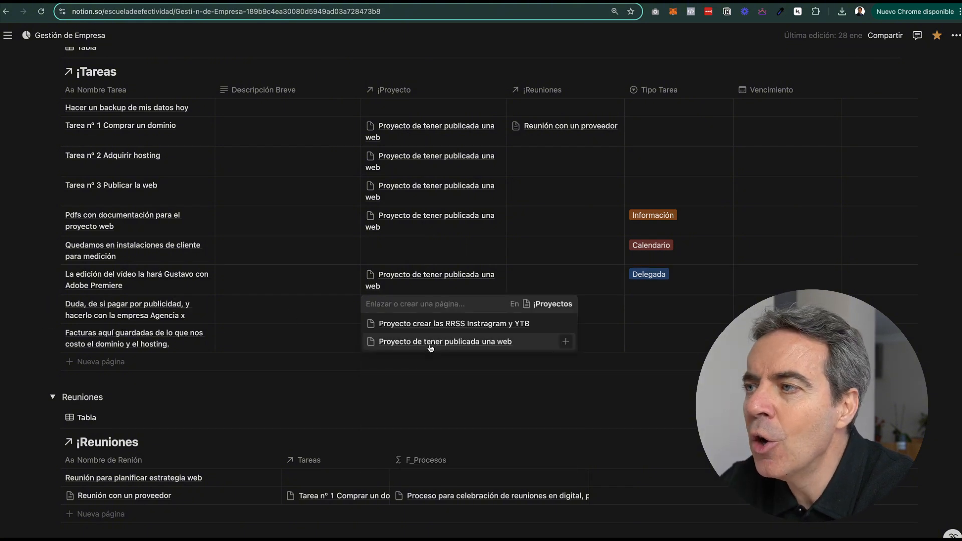
left_click(429, 343)
left_click(655, 314)
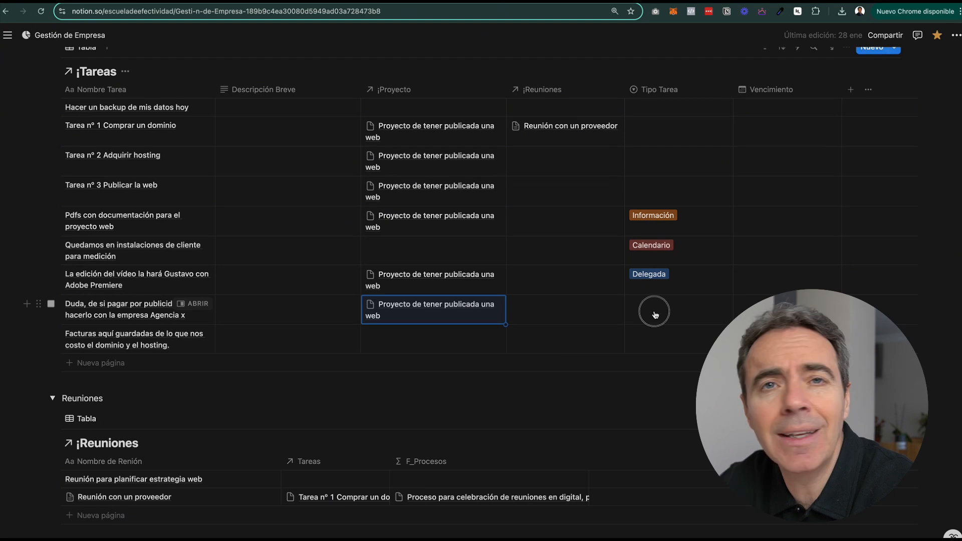
left_click(654, 315)
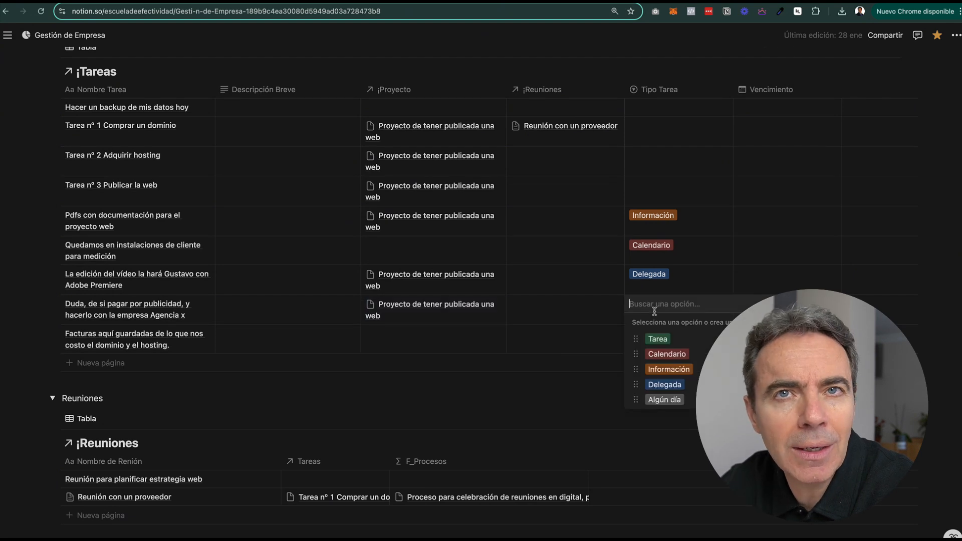
left_click(664, 401)
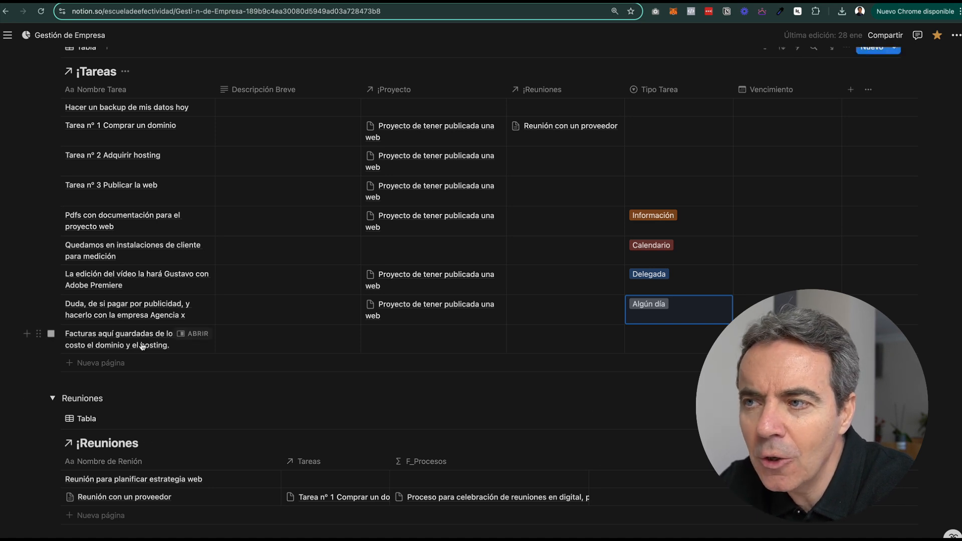
Link the domain and hosting invoices task to "Proyecto de tener publicada una web" and set its task type to Información
left_click(410, 344)
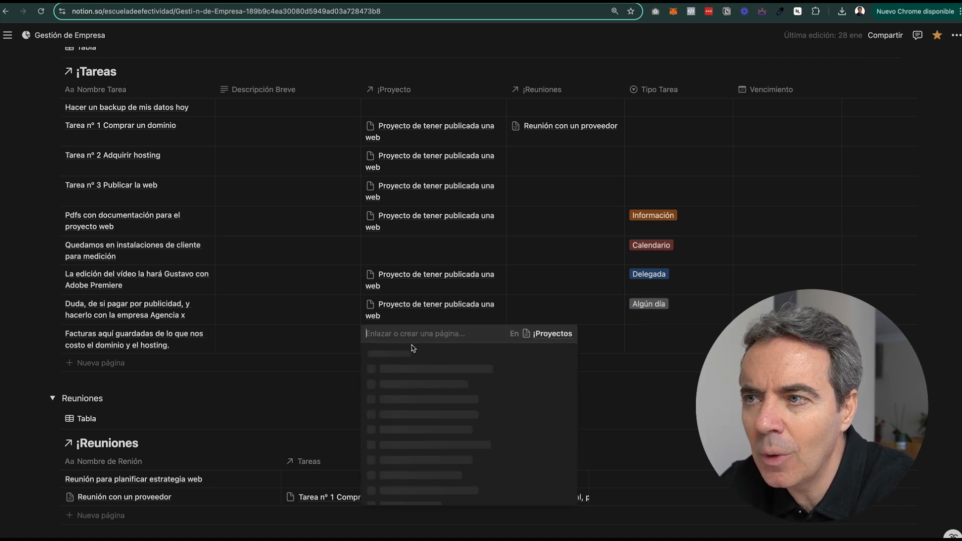
left_click(432, 371)
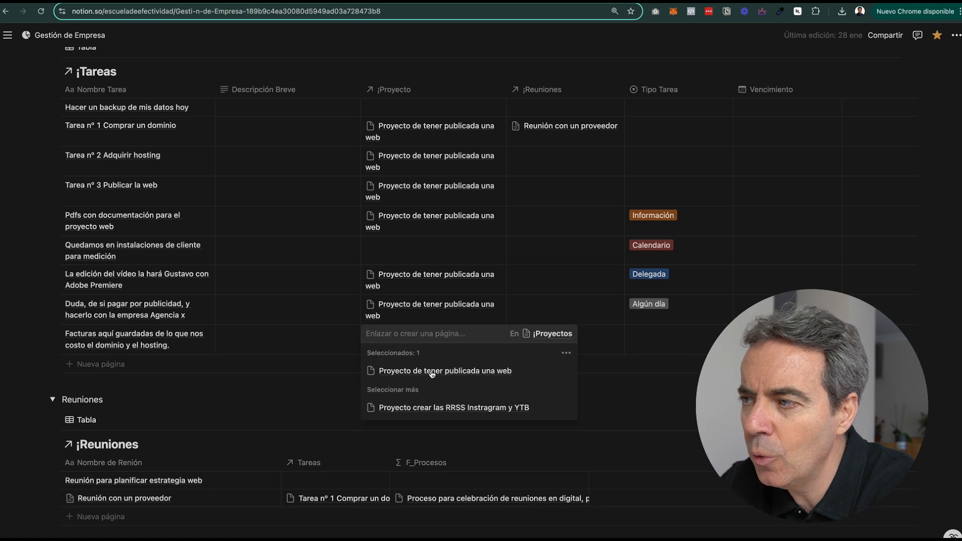
left_click(659, 350)
left_click(657, 339)
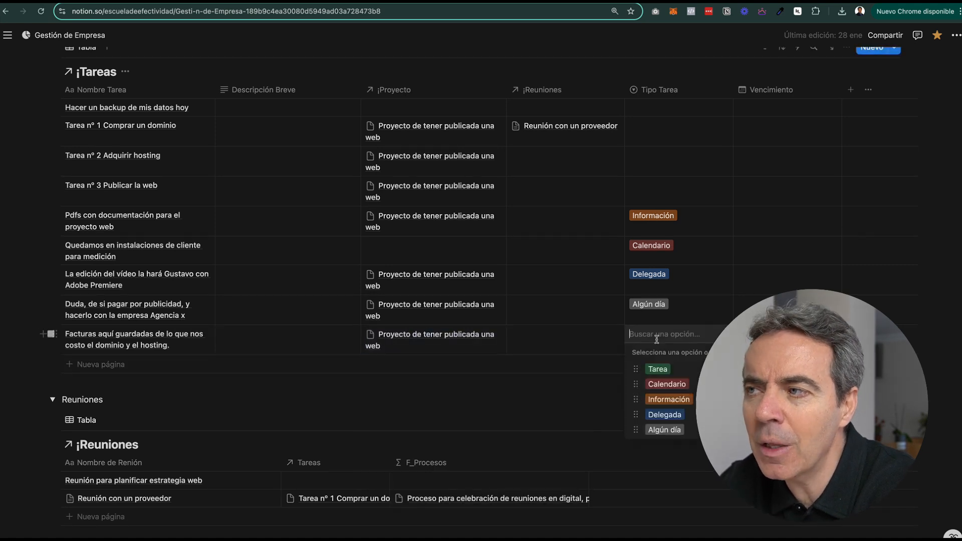
left_click(669, 400)
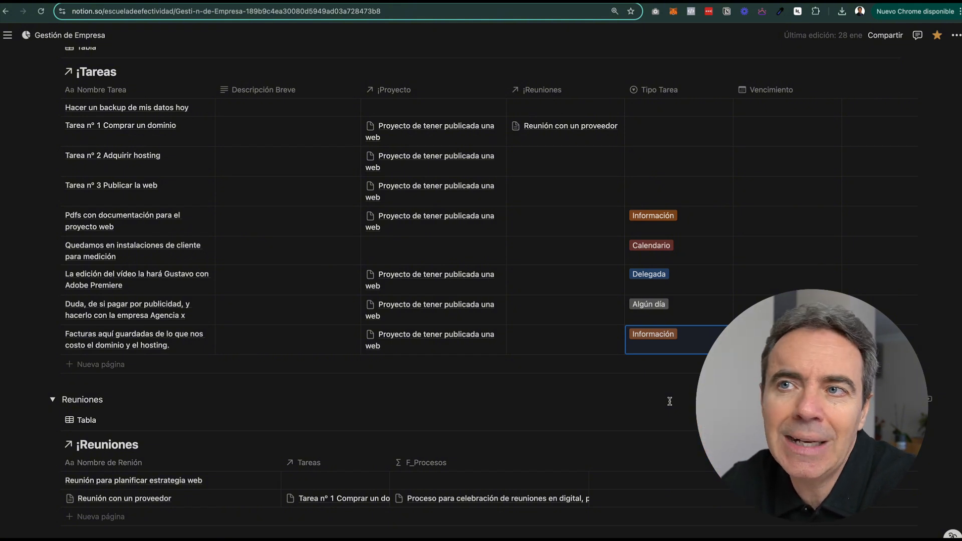
Rename the table view of the Tareas database to "Tareas"
scroll(646, 359, "down", 1)
scroll(174, 266, "up", 3)
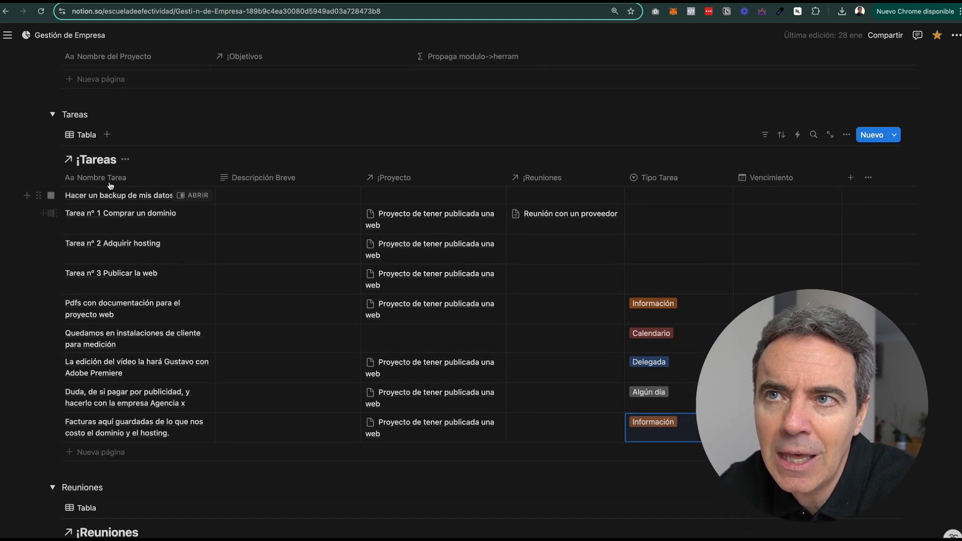
left_click(92, 137)
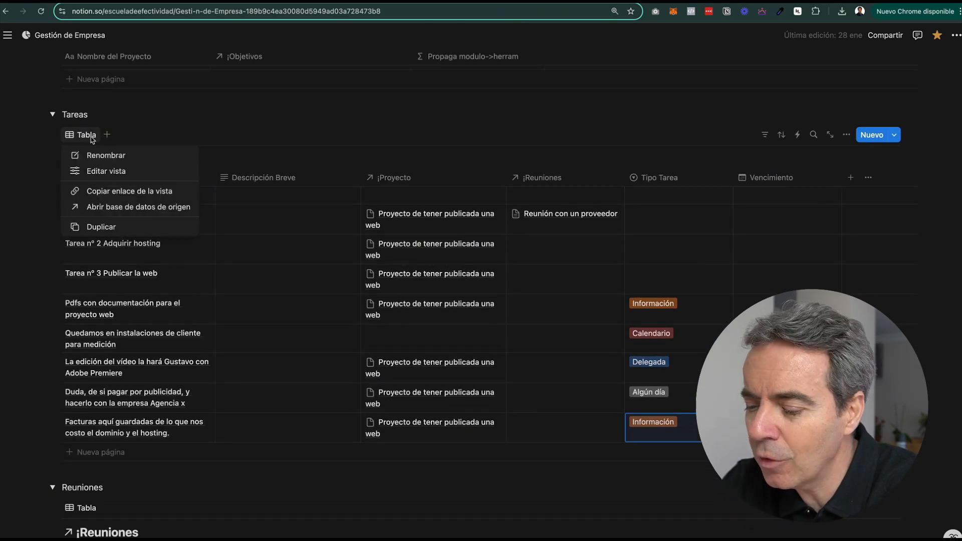
left_click(105, 156)
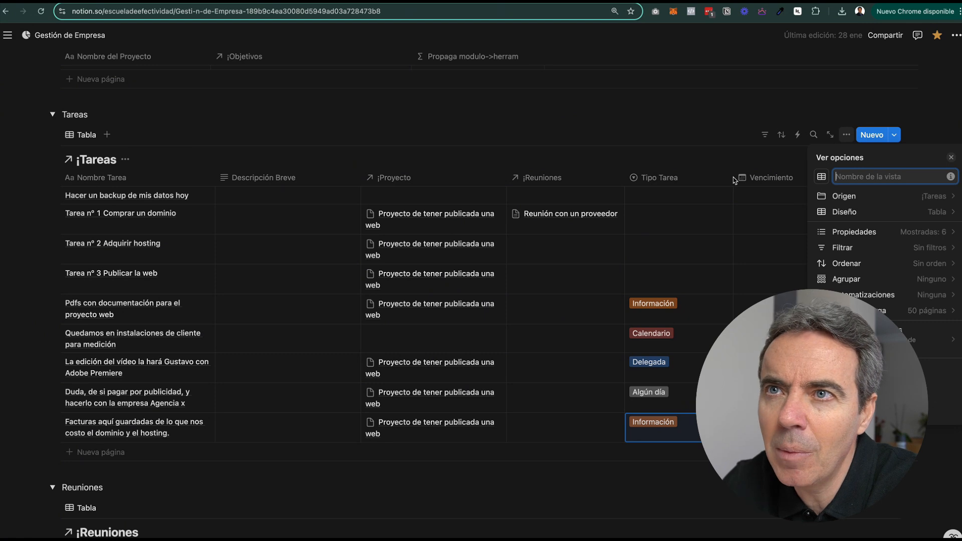
type("Tareas")
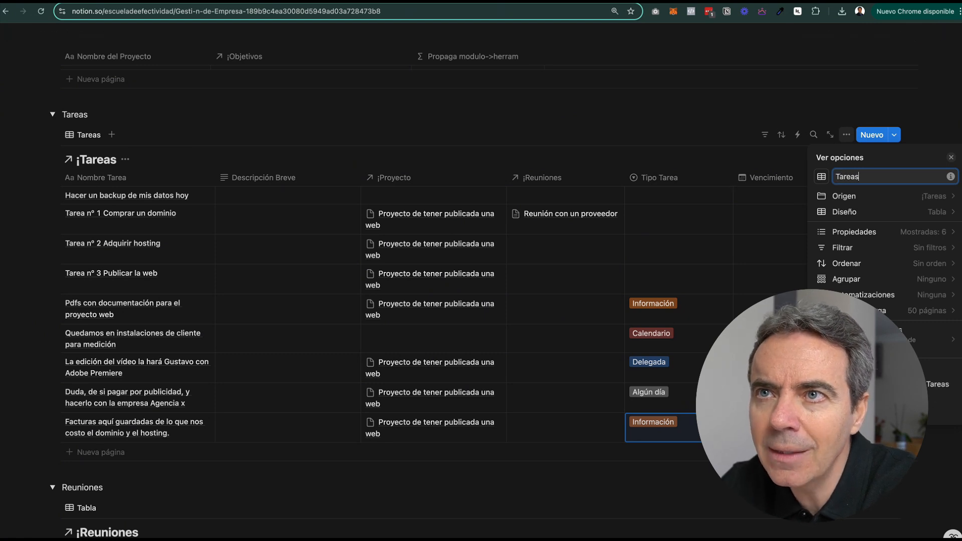
left_click(81, 137)
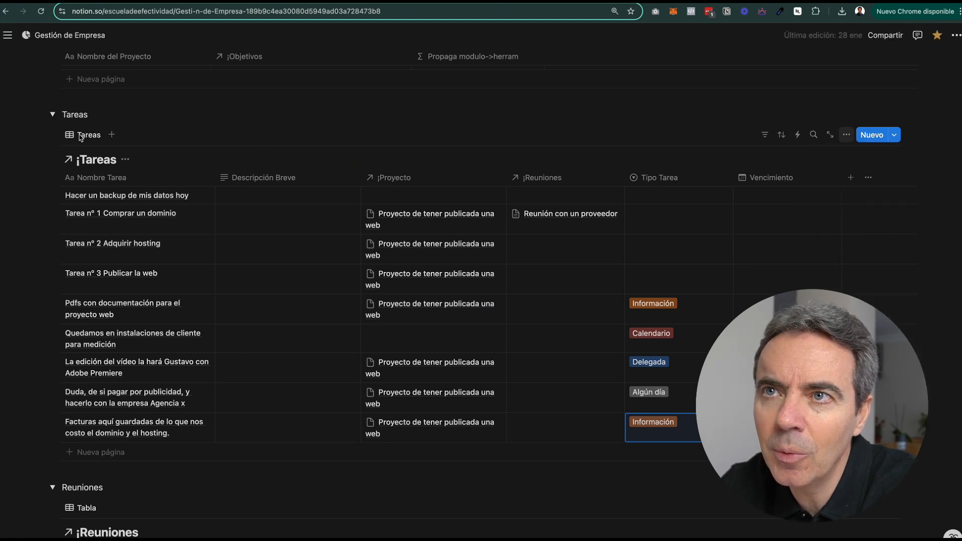
Duplicate the Tareas view of the tasks database and return to the original view
right_click(79, 134)
left_click(175, 108)
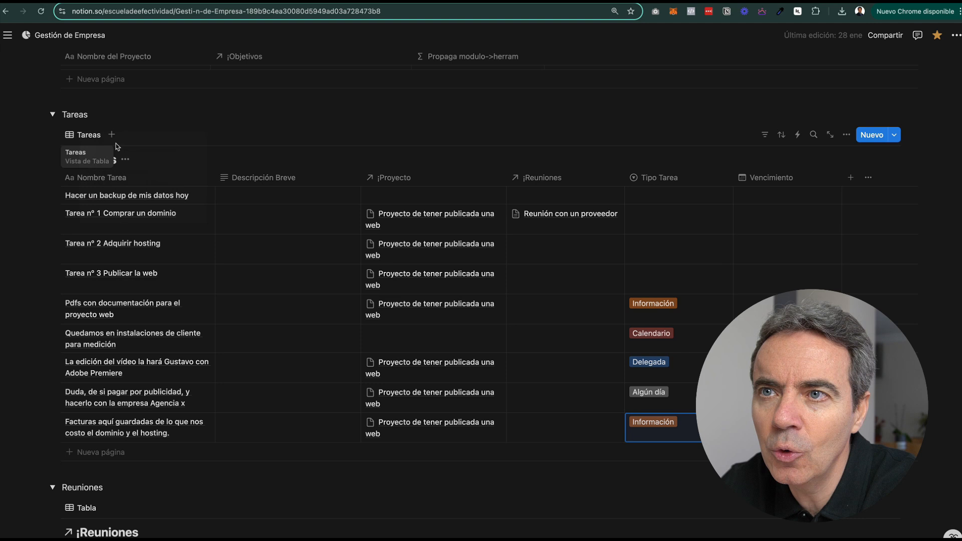
left_click(89, 140)
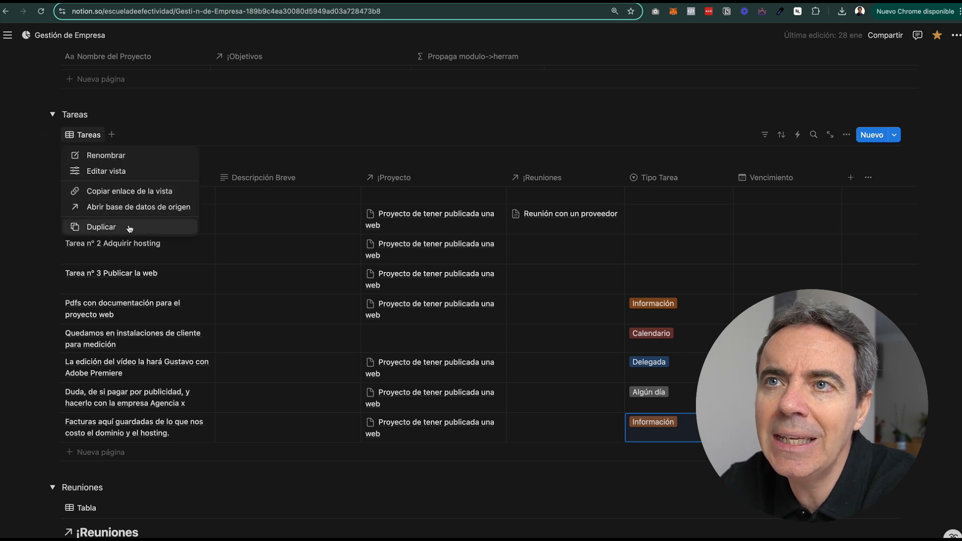
left_click(129, 228)
left_click(88, 137)
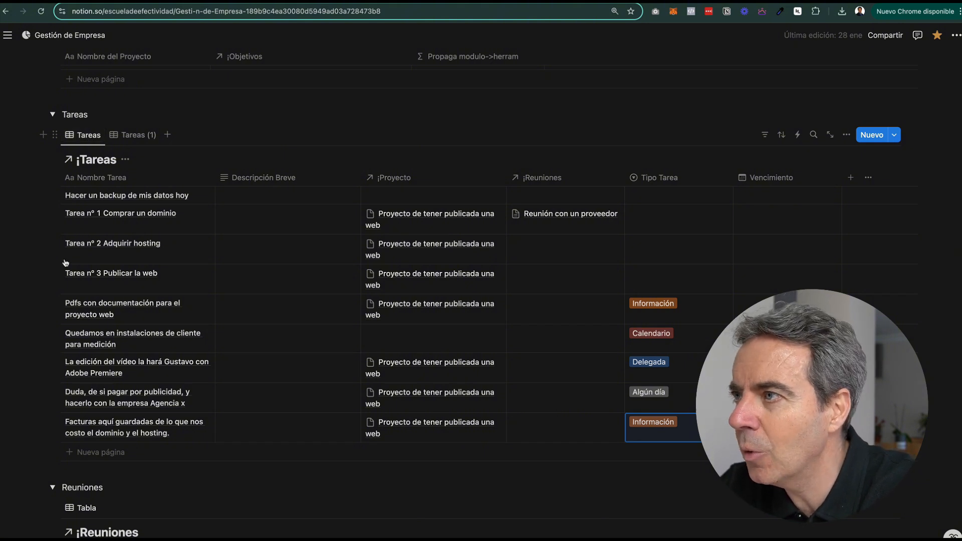
Set the task type of Tarea nº 3 Publicar la web, nº 2 Adquirir hosting and nº 1 Comprar un dominio to Tarea
left_click(635, 273)
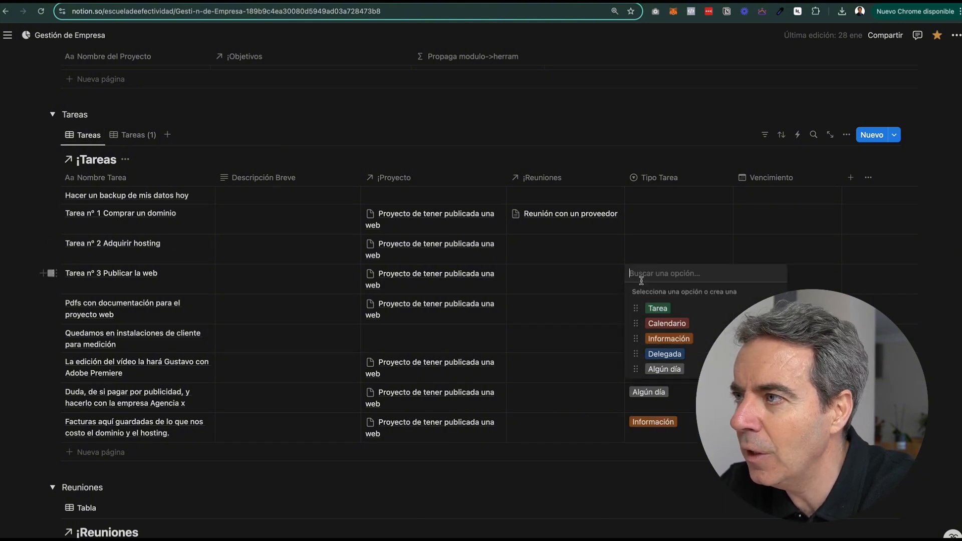
left_click(659, 314)
left_click(657, 252)
left_click(657, 279)
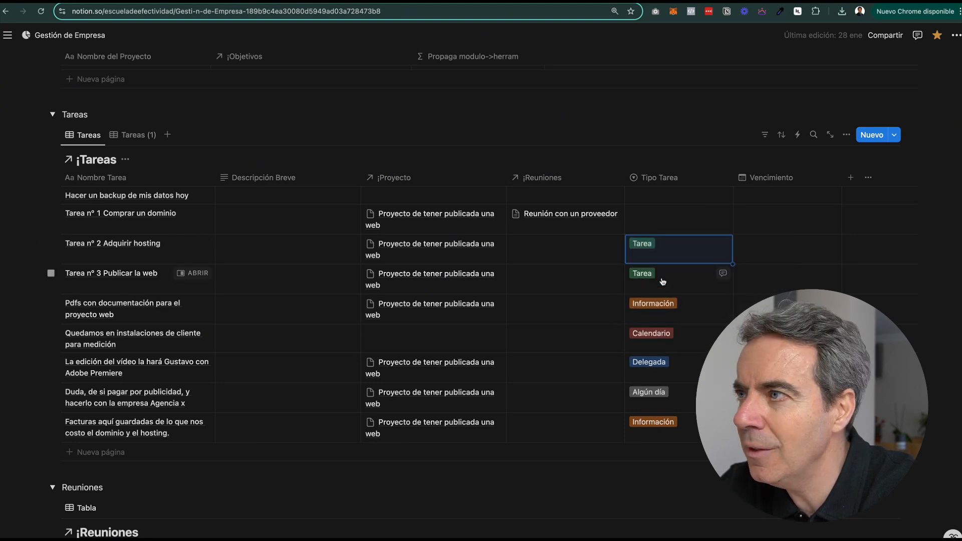
left_click(660, 213)
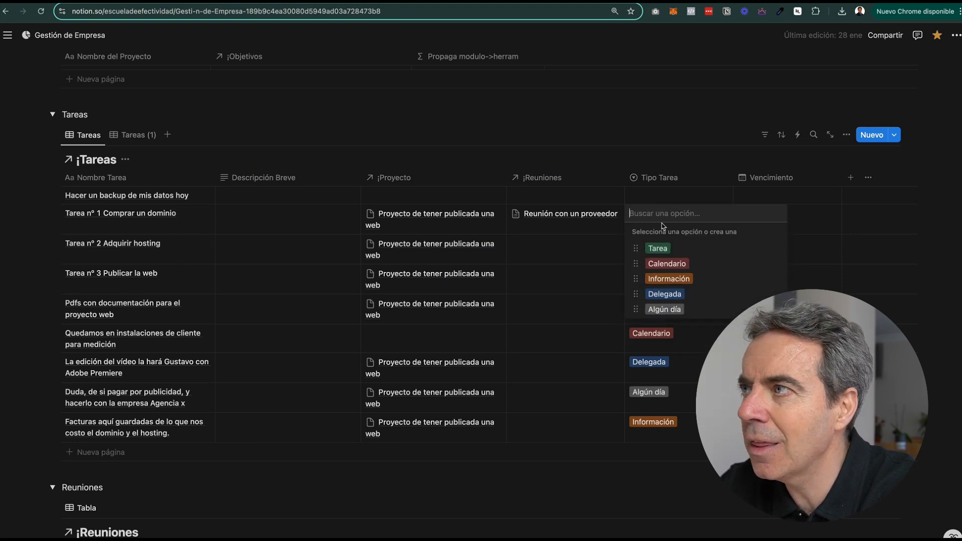
left_click(657, 248)
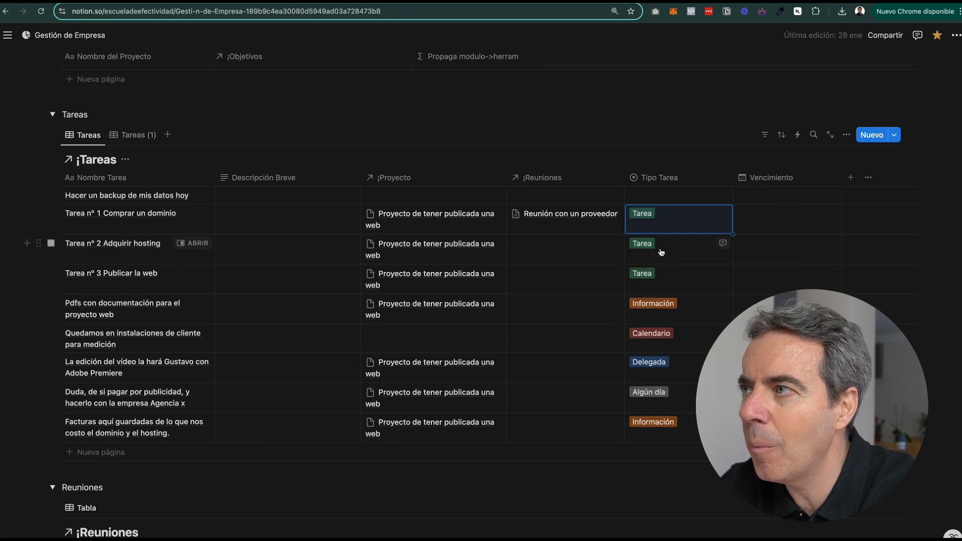
Filter the Tareas view to Tipo Tarea: Tarea and move the Vencimiento column directly after Nombre Tarea
left_click(764, 135)
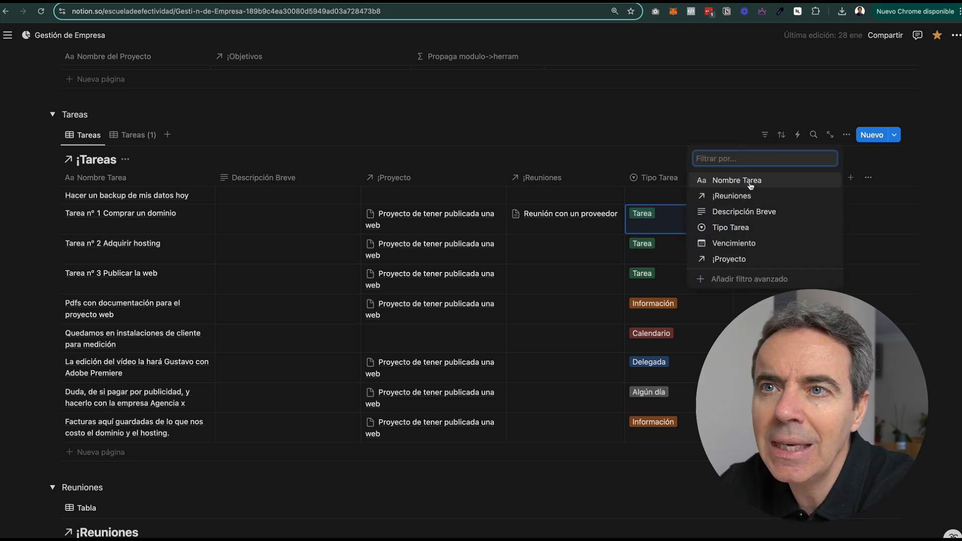
left_click(741, 228)
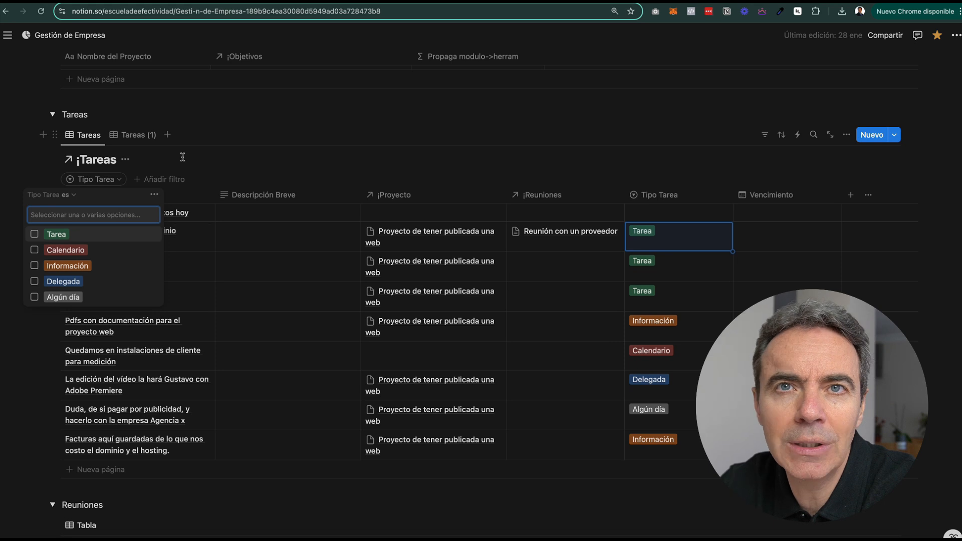
left_click(34, 234)
left_click(303, 115)
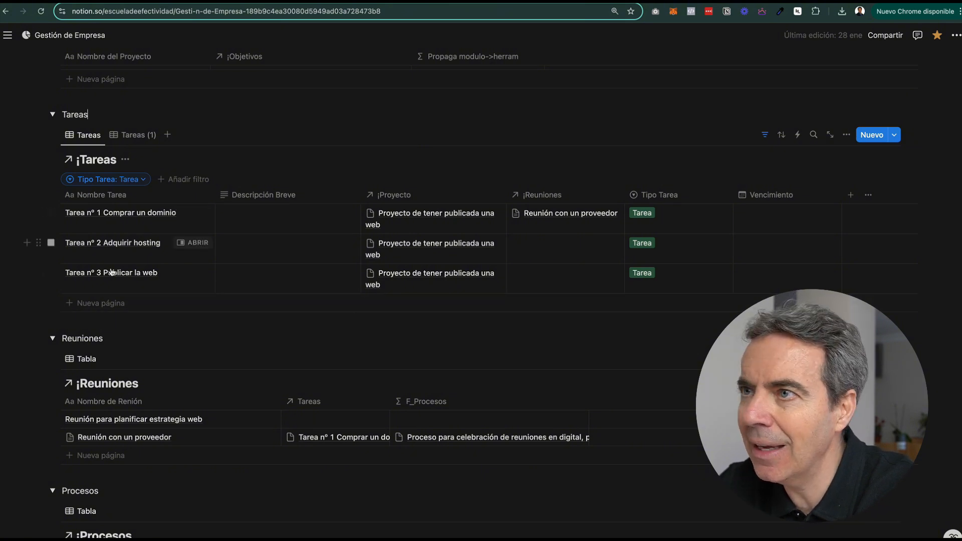
left_click(764, 195)
left_click_drag(765, 199, 279, 198)
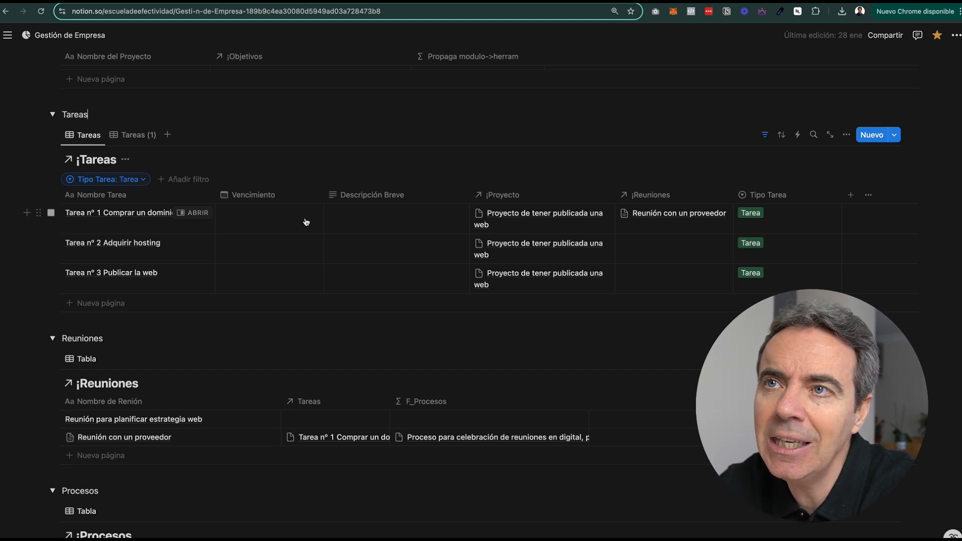
Duplicate the unfiltered Tareas (1) view of the tasks database
left_click(142, 137)
left_click(142, 136)
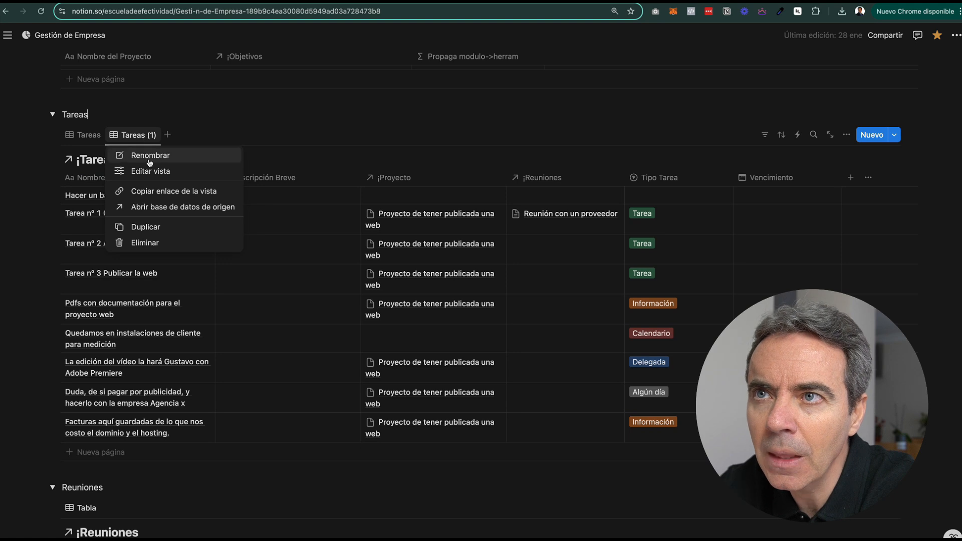
left_click(144, 226)
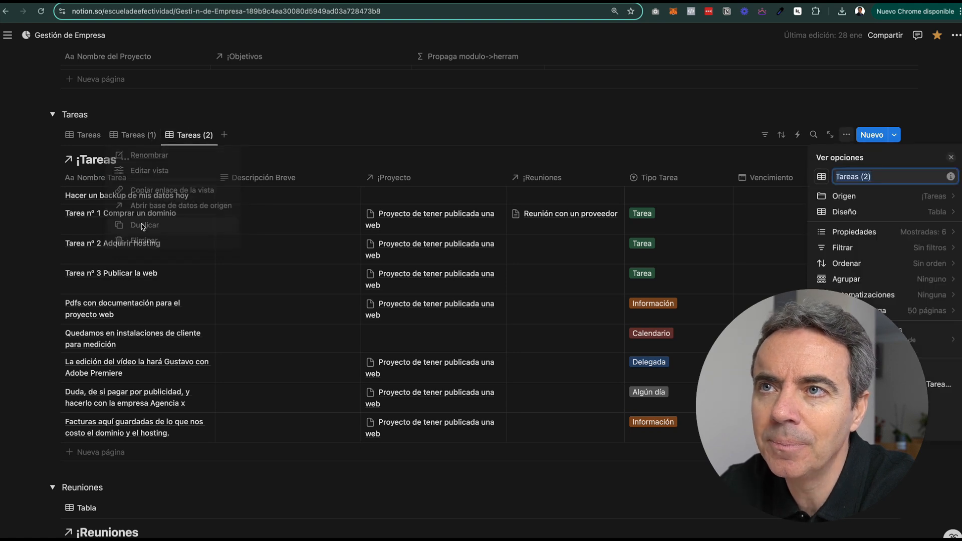
Rename the Tareas (1) view to "Calendario"
left_click(141, 137)
left_click(142, 137)
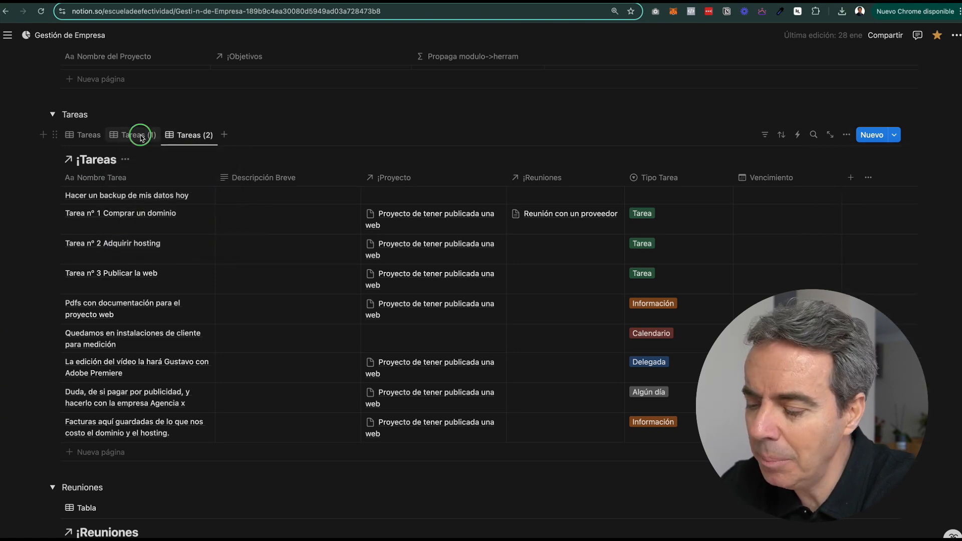
left_click(149, 160)
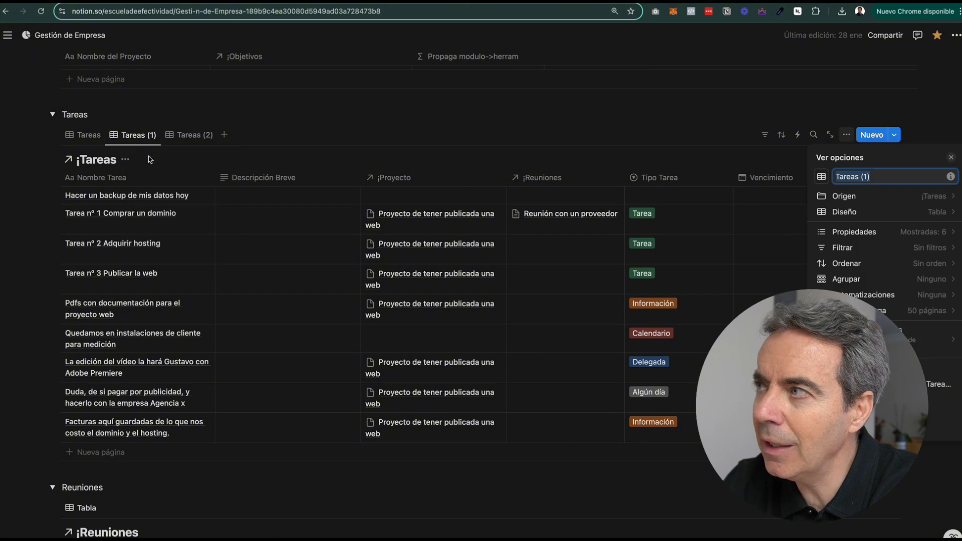
type("Calendario")
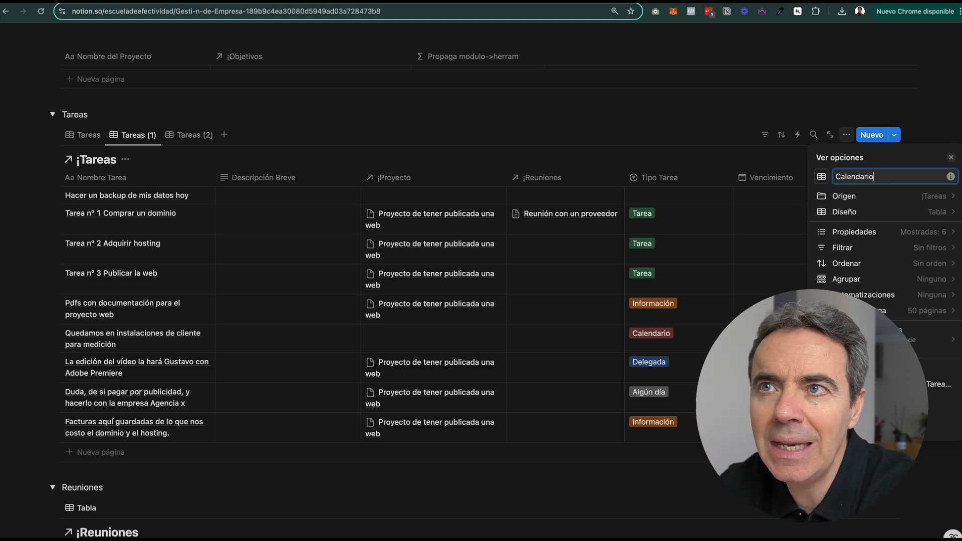
left_click(553, 131)
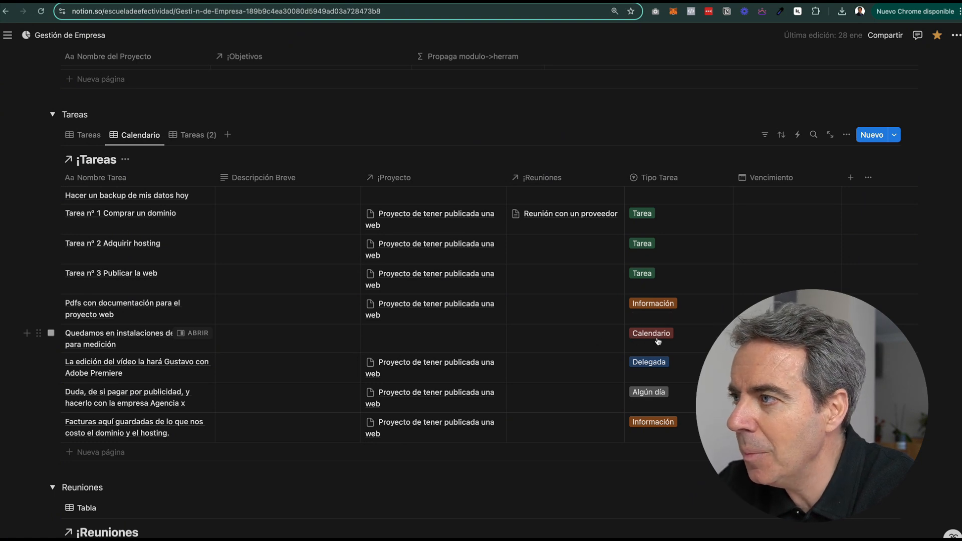
Set the client measurement task's Vencimiento to 6 February 2025 and filter the Calendario view to Tipo Tarea: Calendario
left_click(781, 338)
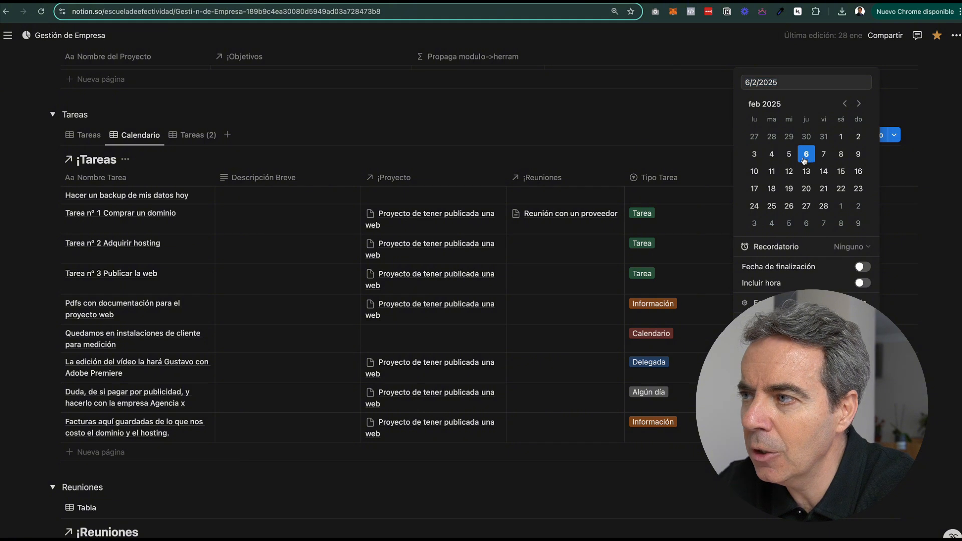
left_click(615, 115)
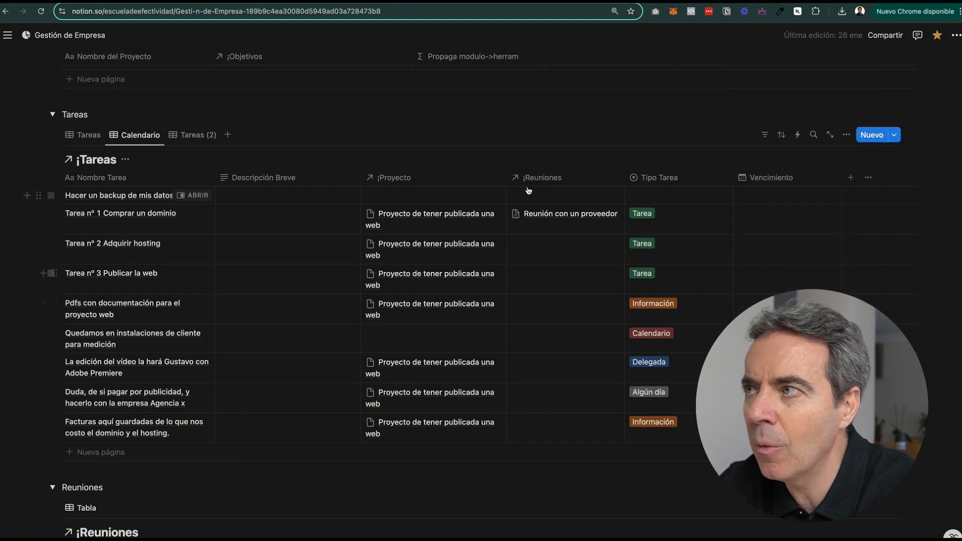
left_click(764, 135)
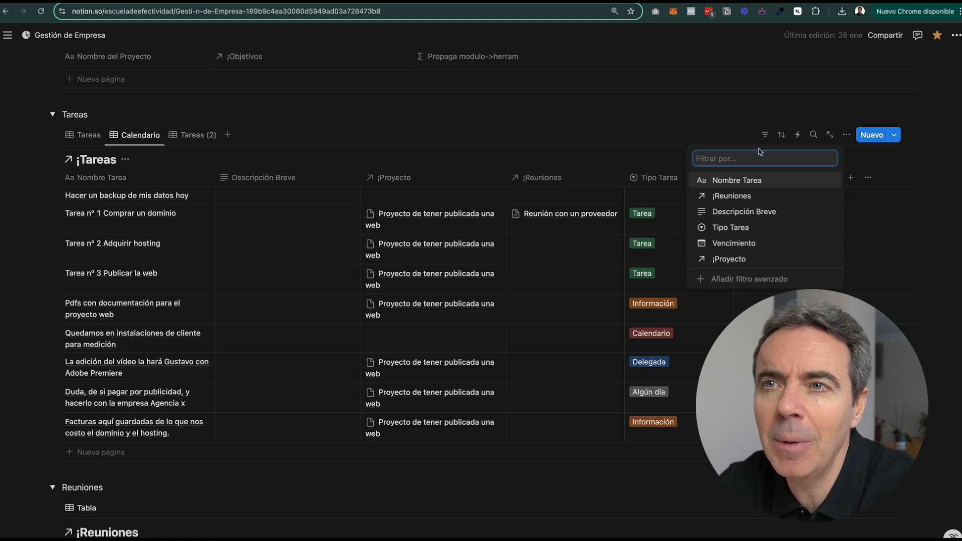
left_click(740, 228)
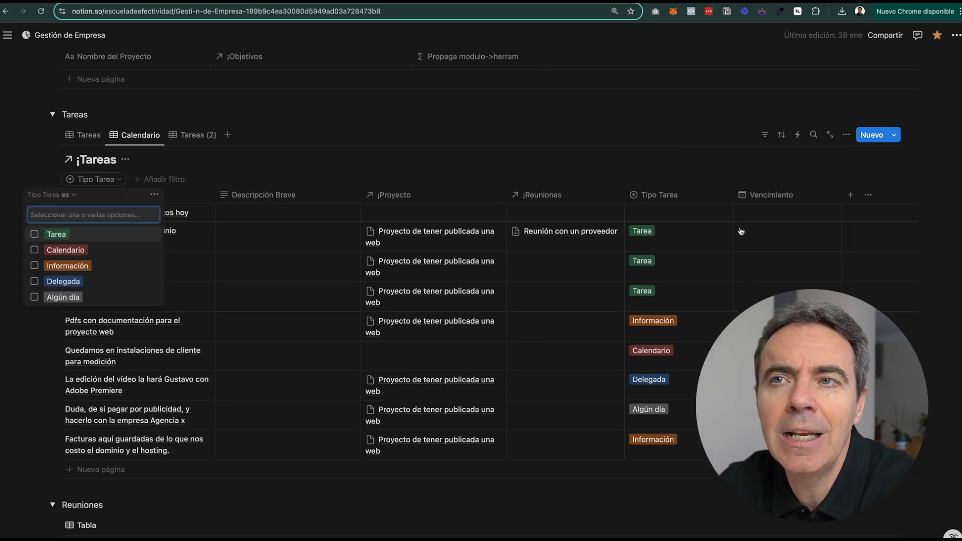
left_click(35, 250)
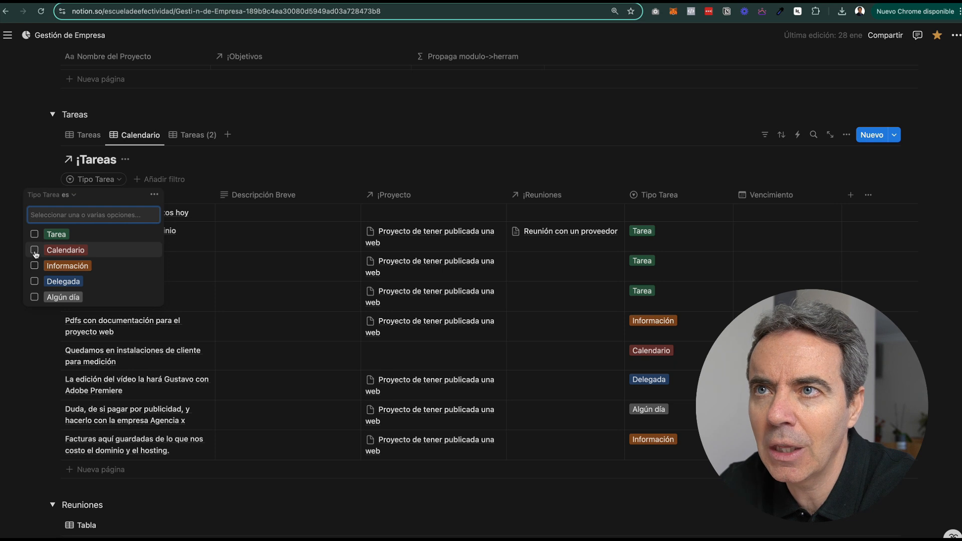
left_click(333, 126)
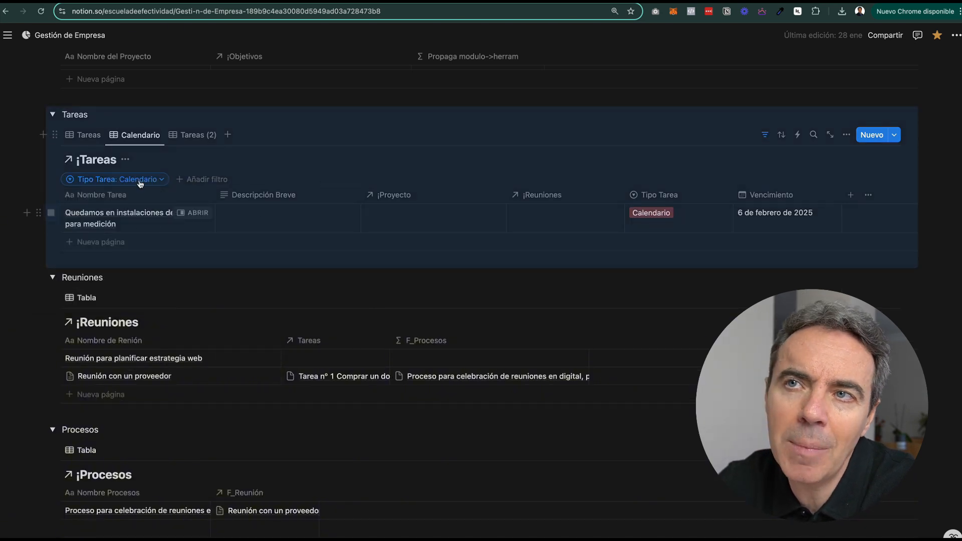
Place the Calendario view before the Tareas view and change its layout from table to Calendario
left_click_drag(140, 138, 90, 136)
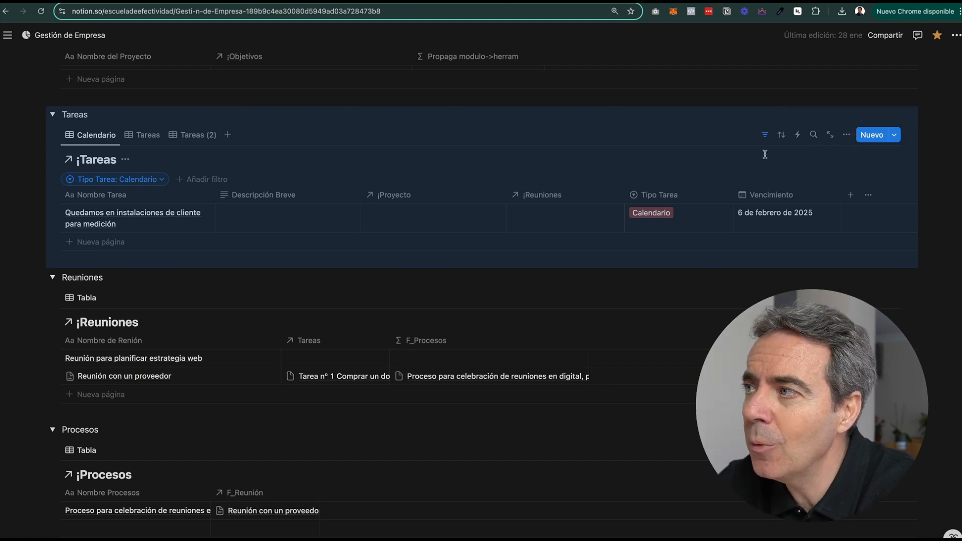
left_click(847, 137)
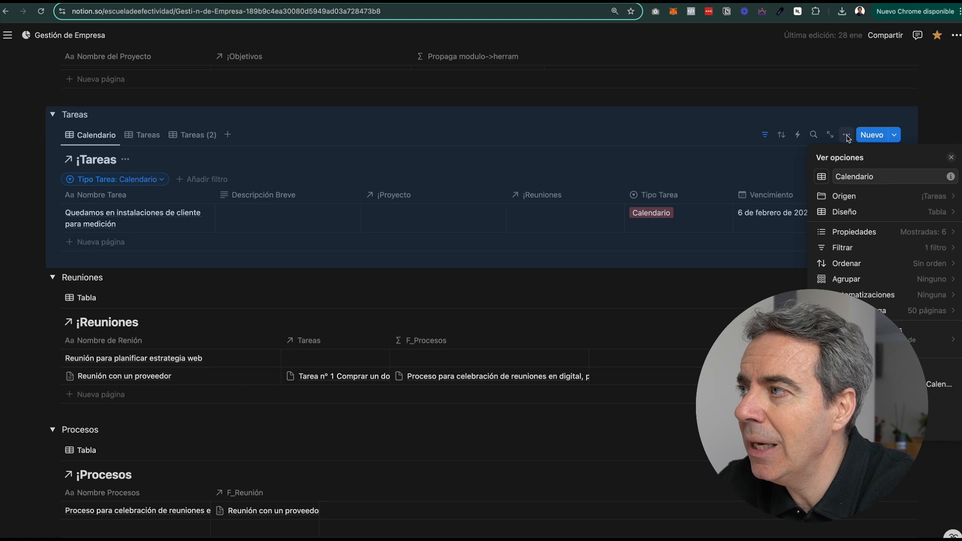
left_click(854, 212)
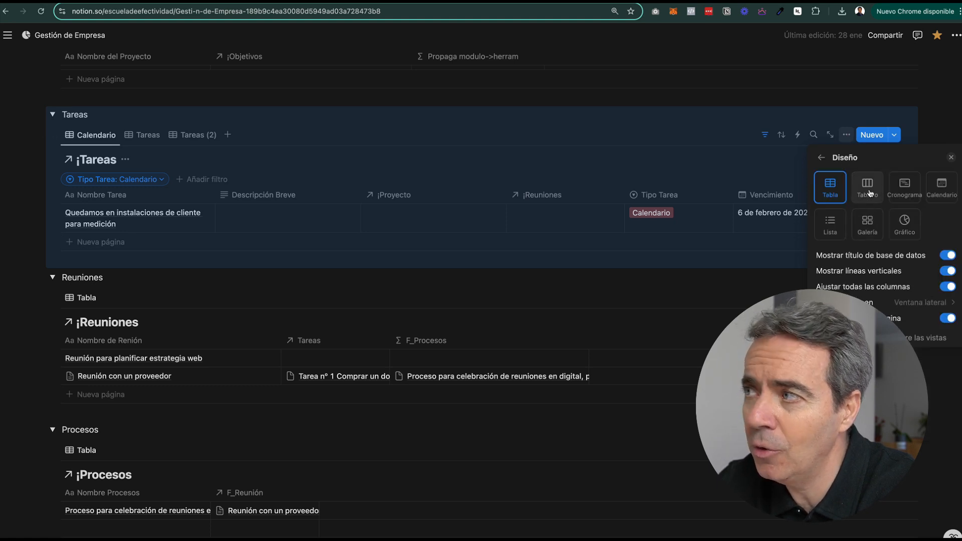
left_click(938, 197)
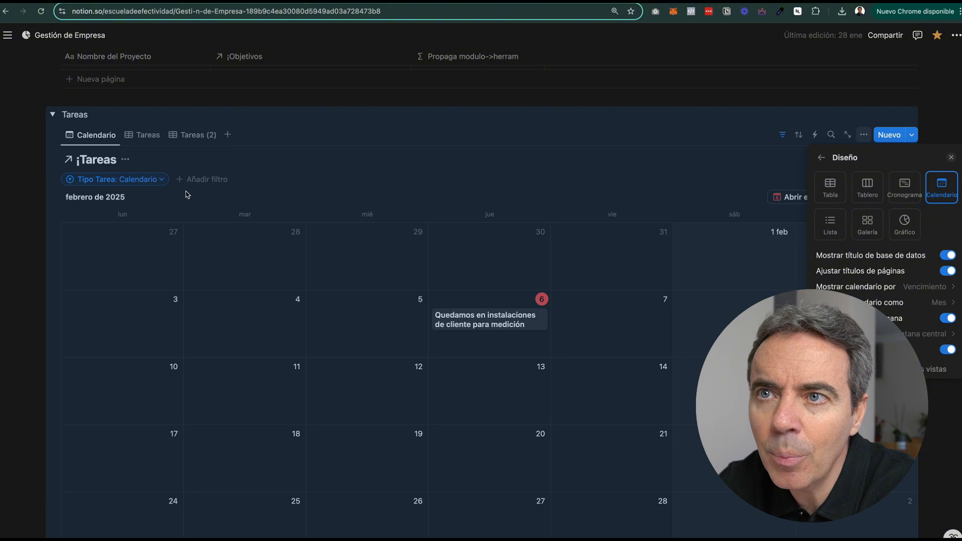
Check the Tipo Tarea filter options of the Calendario view and review the tasks in the Tareas view
left_click(140, 182)
left_click(159, 180)
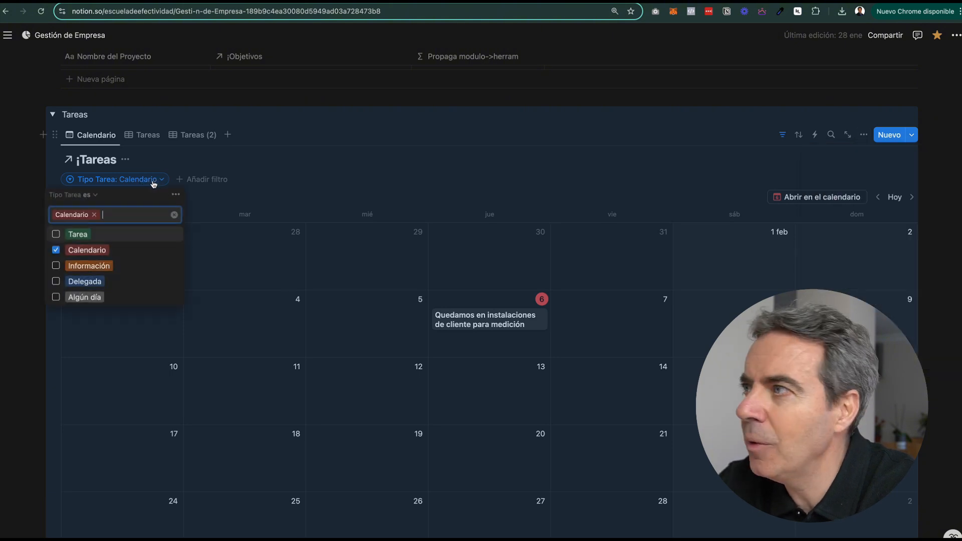
left_click(253, 163)
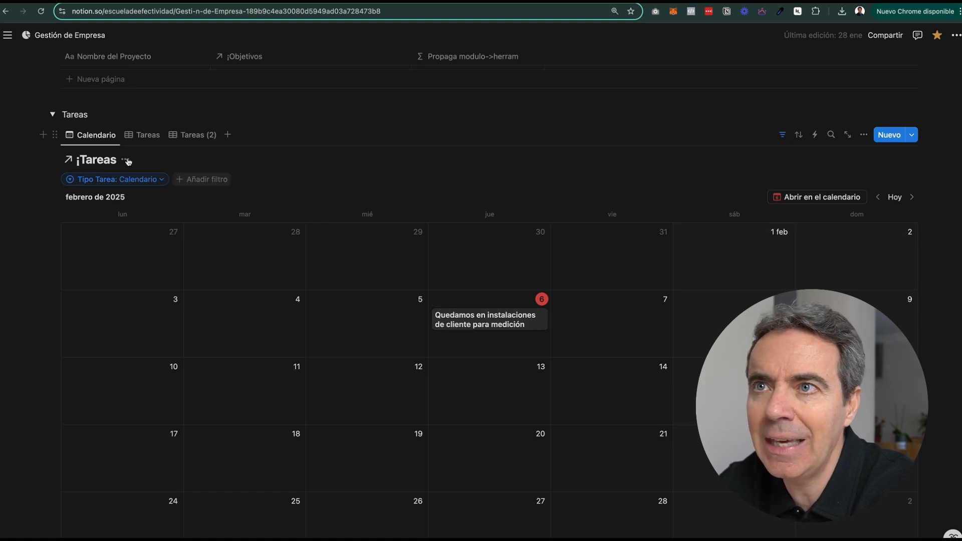
left_click(136, 138)
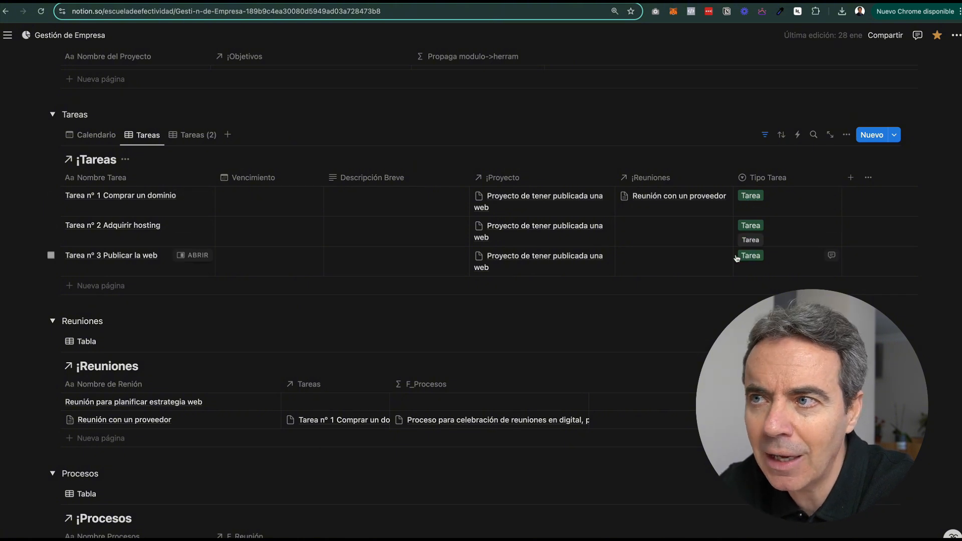
Duplicate the unfiltered Tareas (2) view of the tasks database
left_click(200, 137)
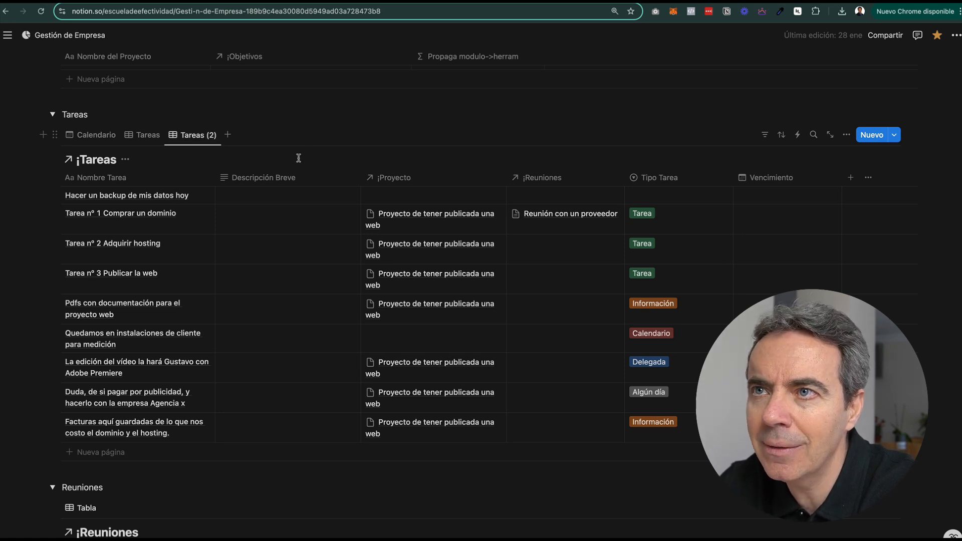
left_click(192, 136)
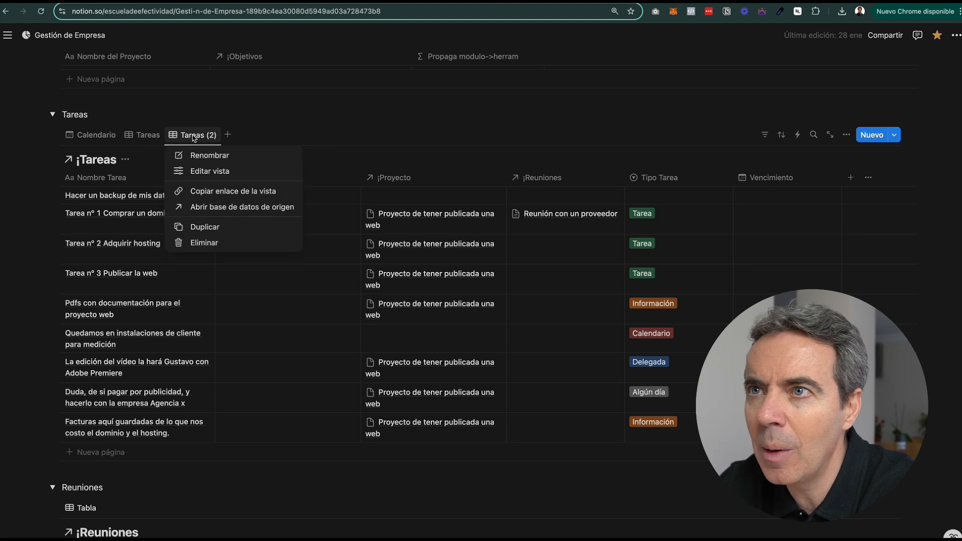
left_click(211, 159)
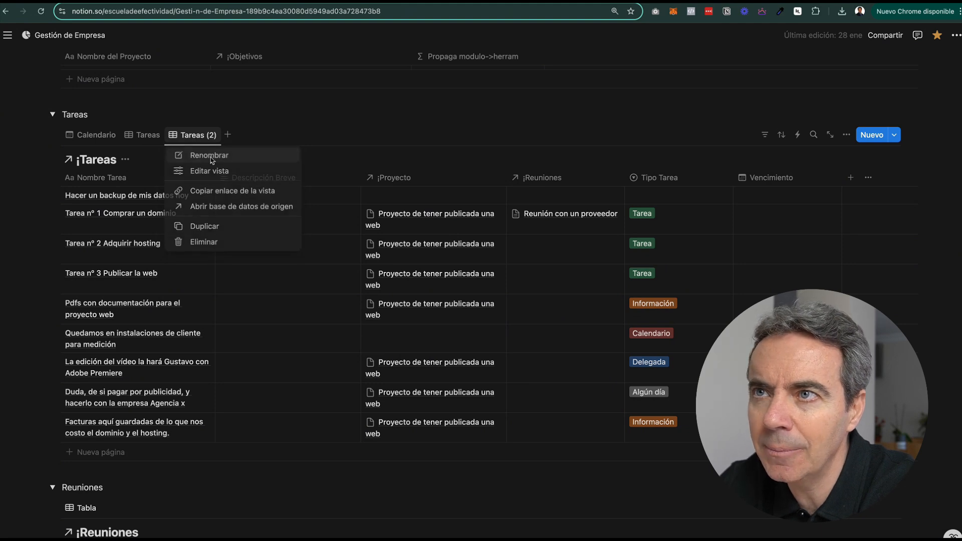
left_click(197, 133)
left_click(197, 135)
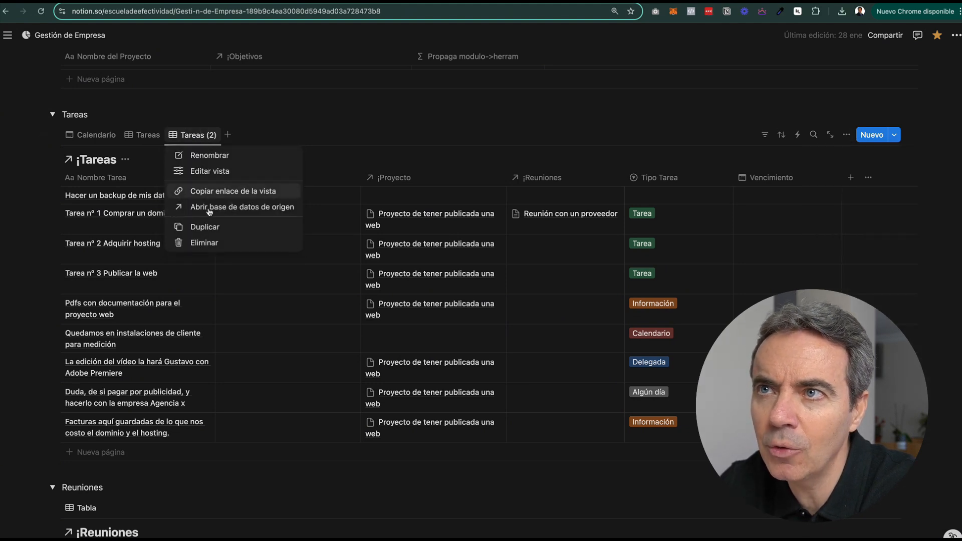
left_click(208, 229)
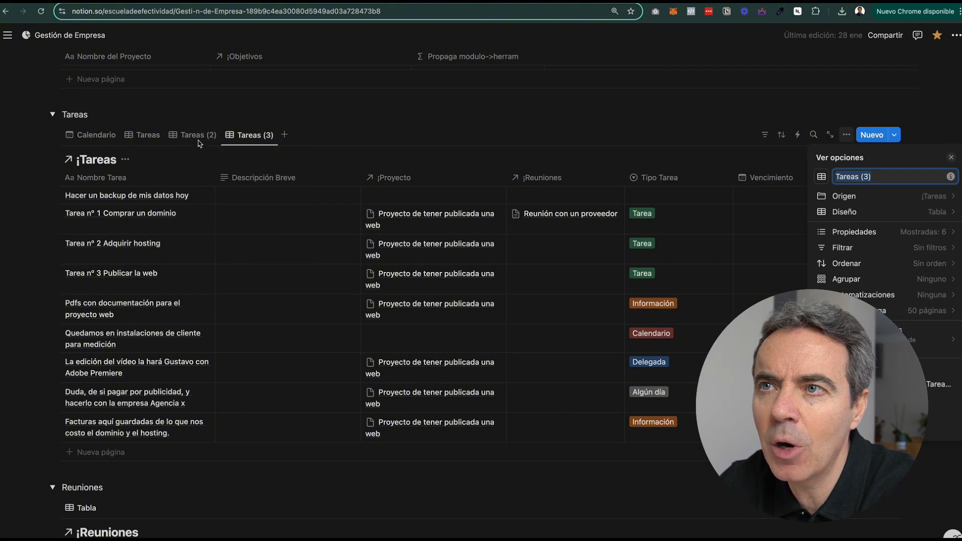
Rename the Tareas (2) view to "Información"
left_click(199, 139)
left_click(199, 139)
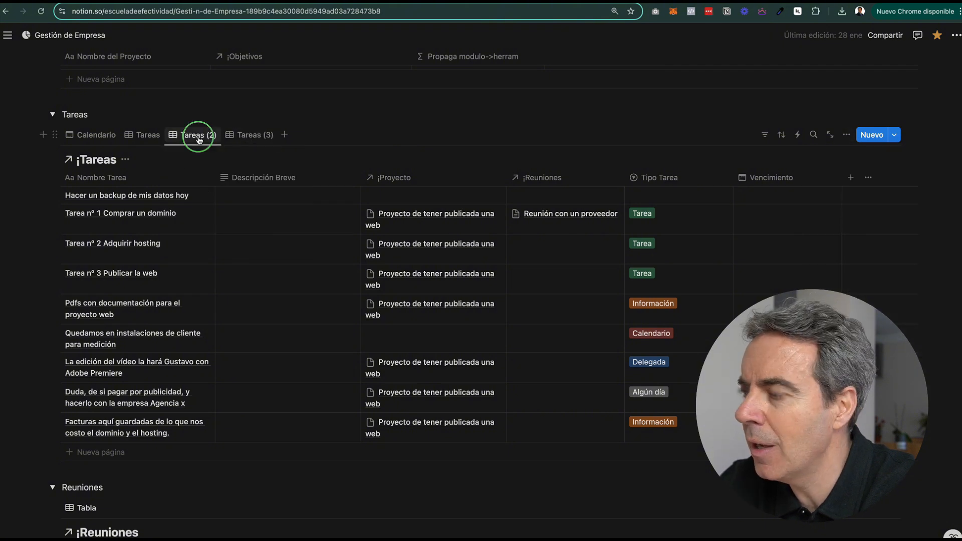
left_click(198, 139)
left_click(204, 155)
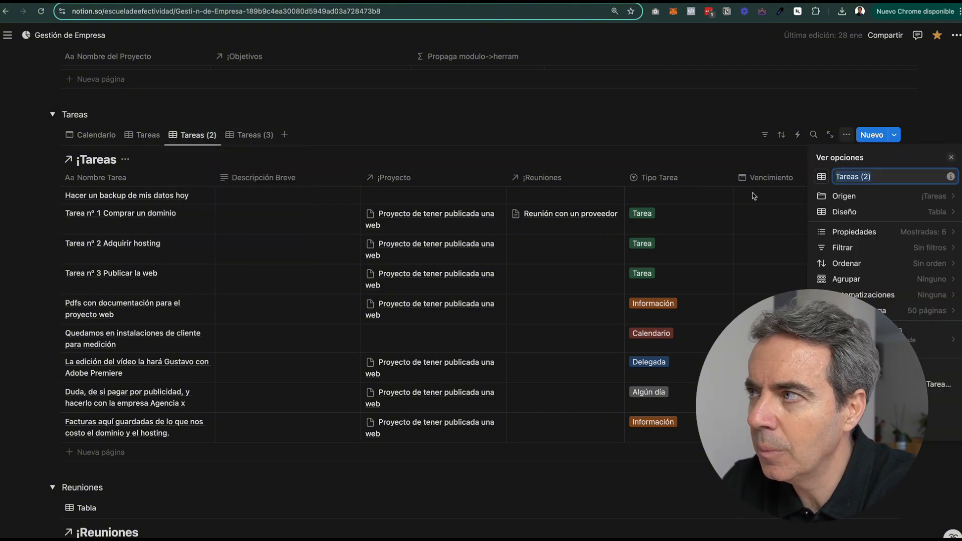
type("Información ")
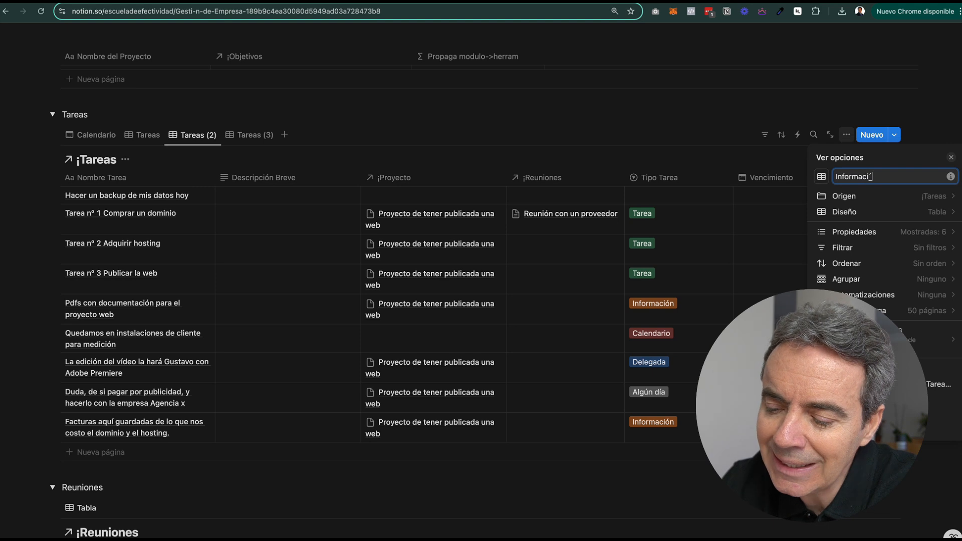
Complete the name of the information view of the tasks database as "Información Apoyo al Proyecto"
type("Ap")
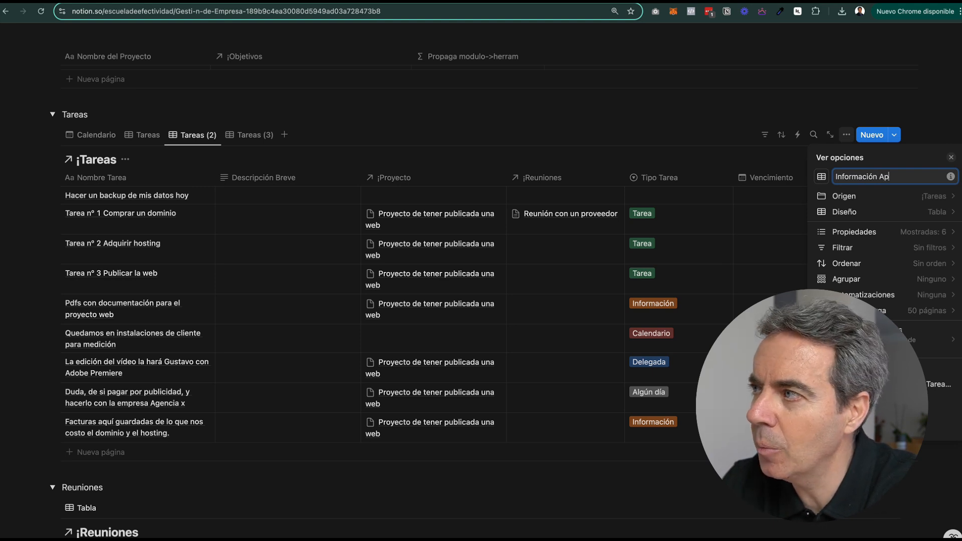
type("oyo al Proyecto")
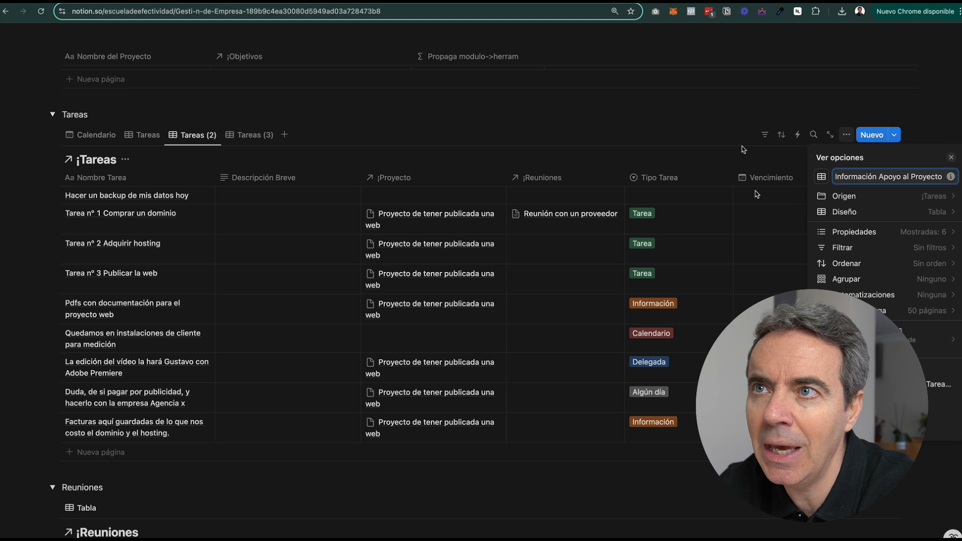
left_click(629, 114)
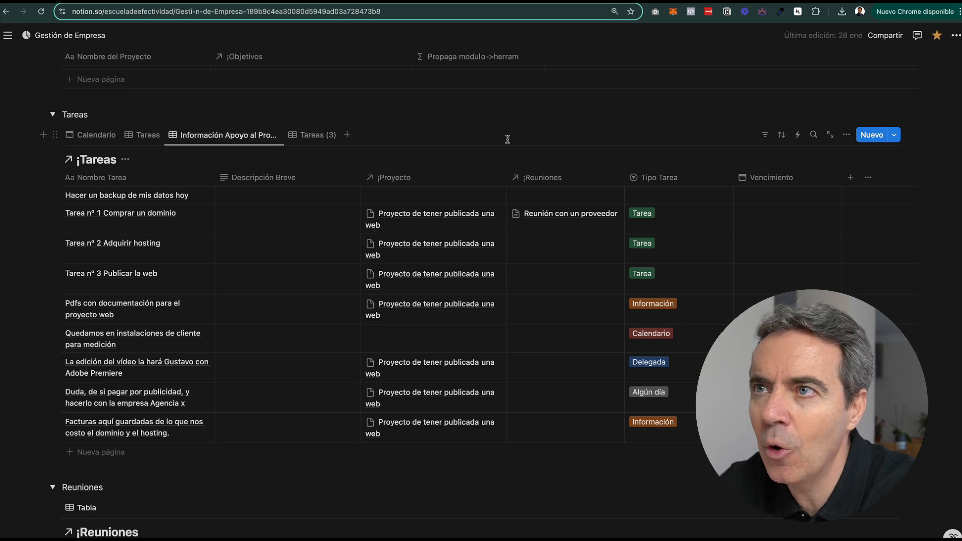
Filter the Información Apoyo al Proyecto view so that Tipo Tarea is Información
left_click(765, 136)
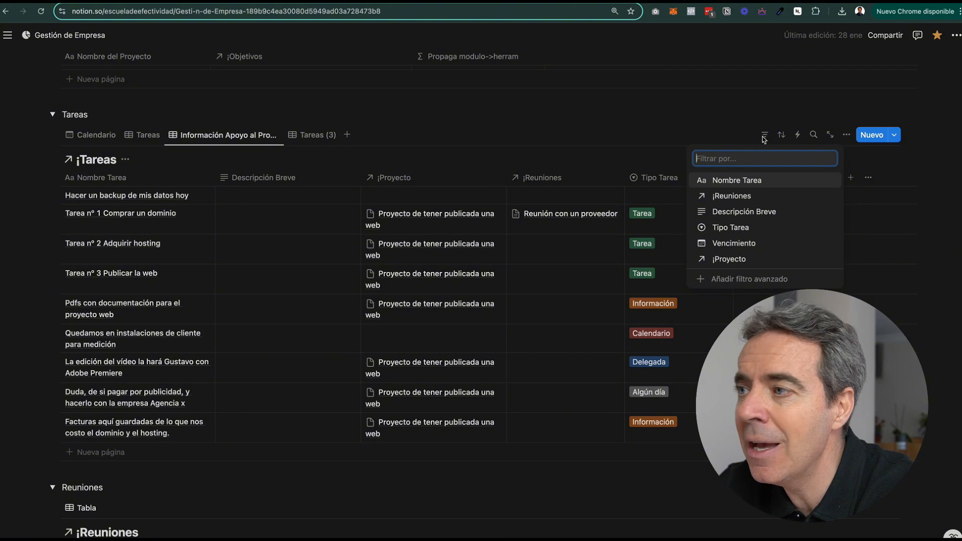
left_click(732, 228)
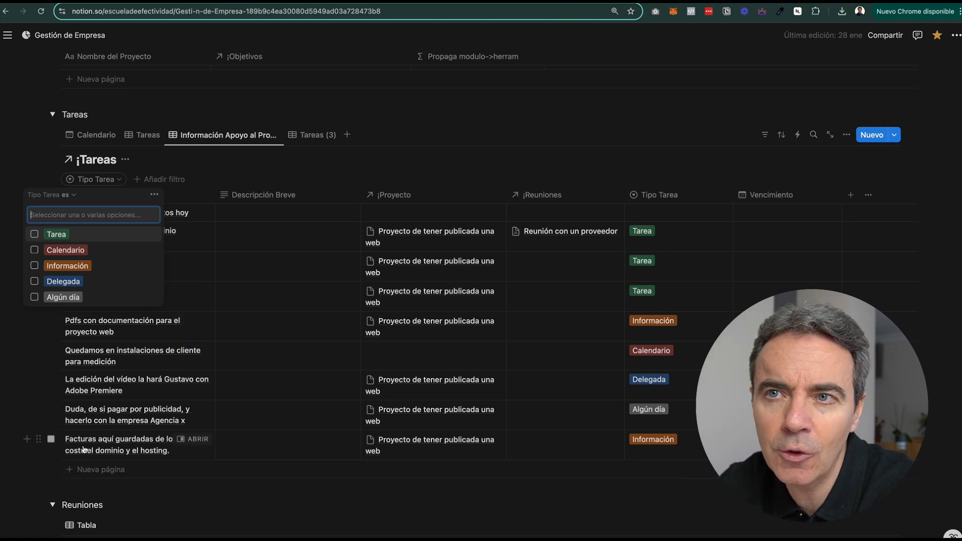
left_click(35, 265)
left_click(470, 108)
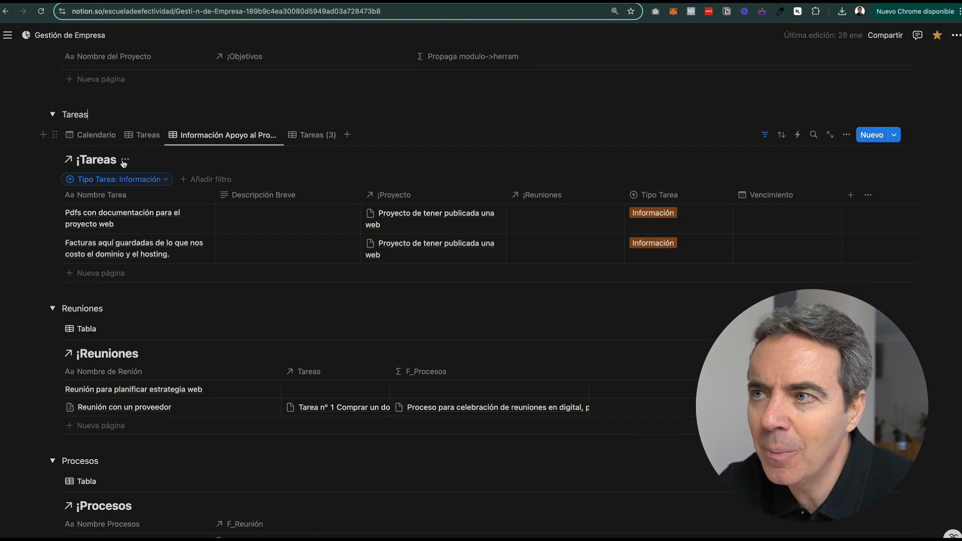
Review the tasks in the Calendario, Tareas and Información Apoyo al Proyecto views in turn
left_click(107, 139)
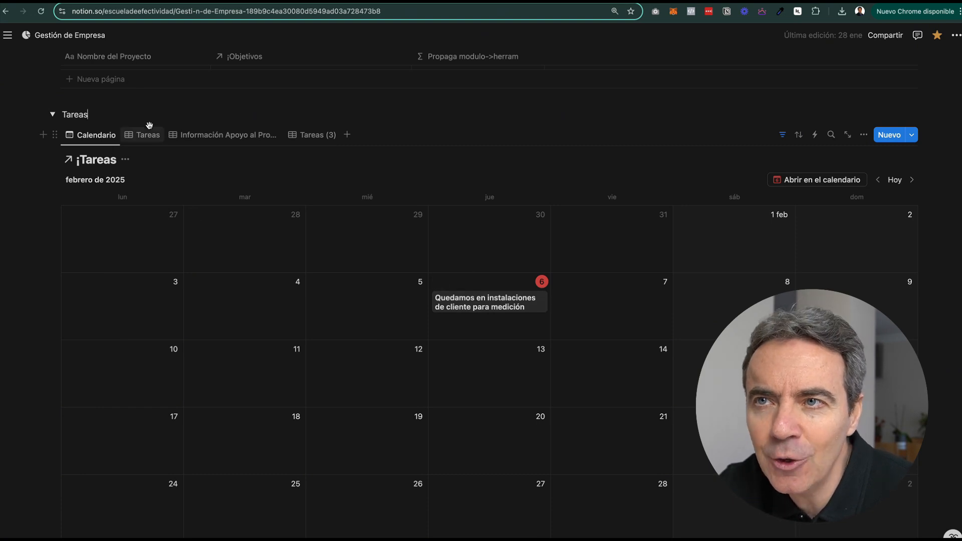
left_click(145, 138)
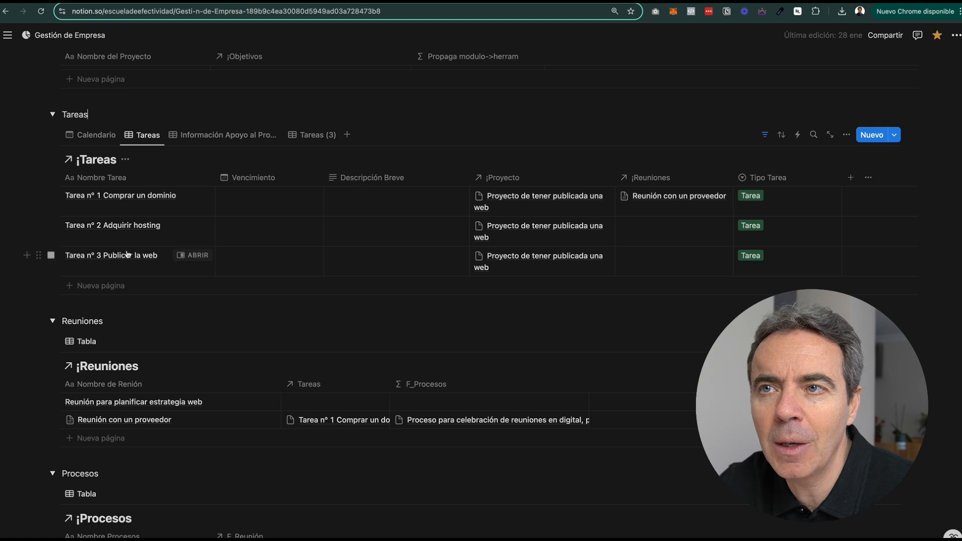
left_click(212, 140)
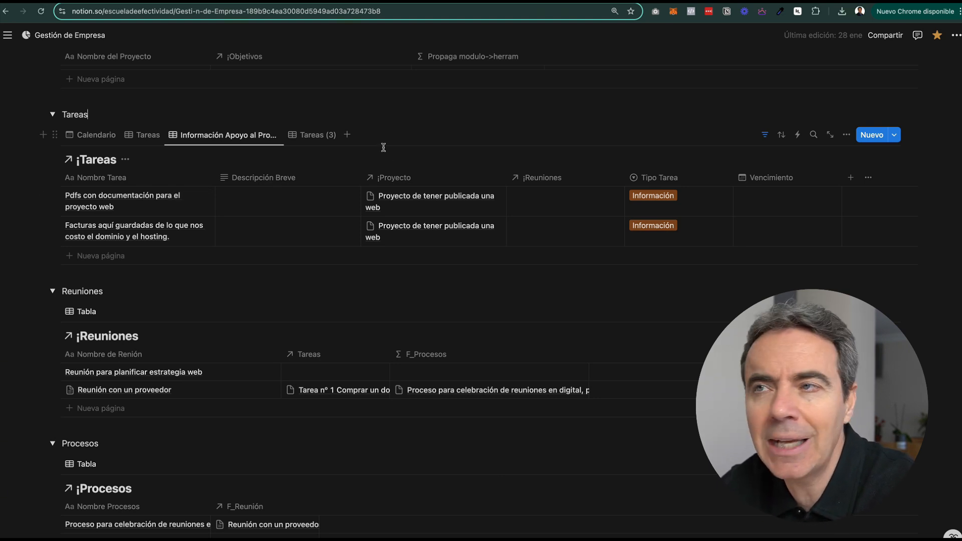
Rename the Tareas (3) view of the tasks database to "Delegada"
left_click(319, 138)
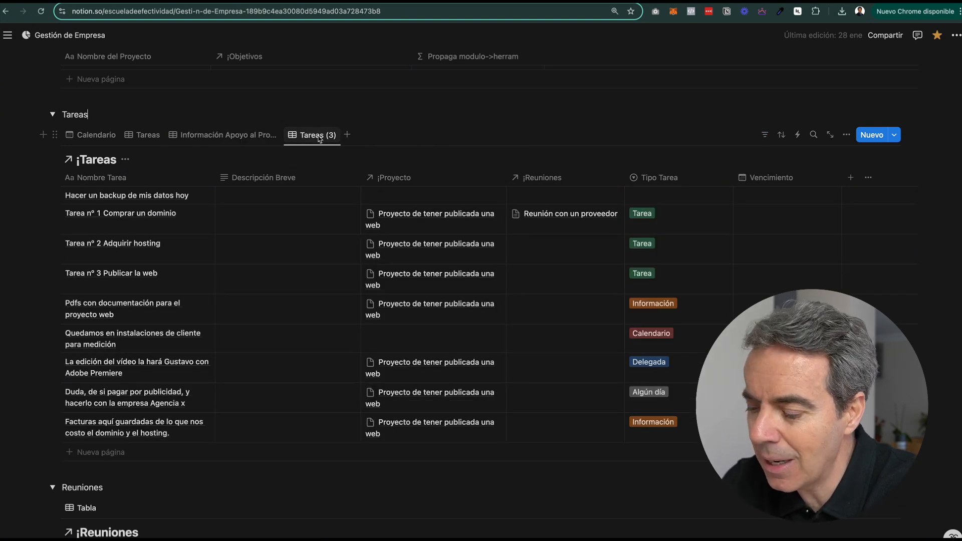
left_click(319, 138)
left_click(331, 167)
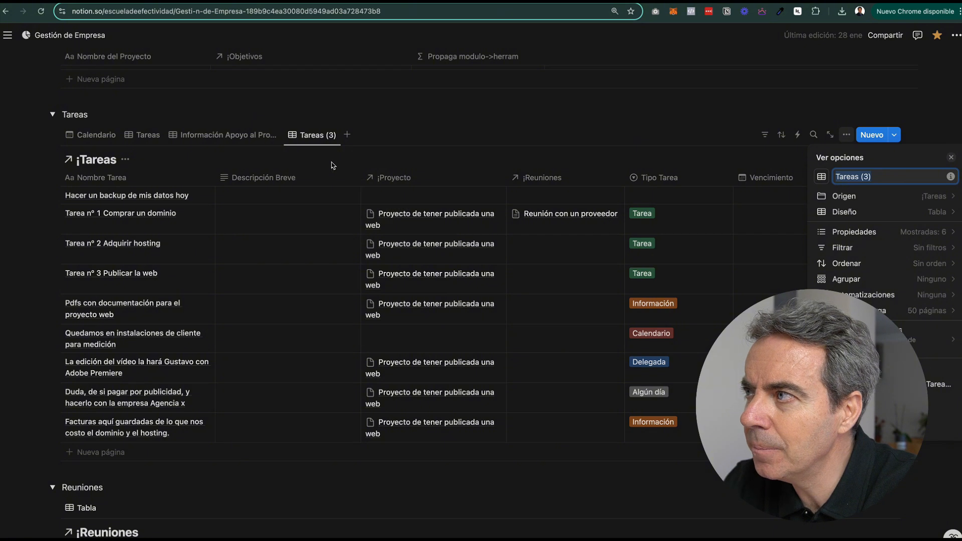
type("Delegada")
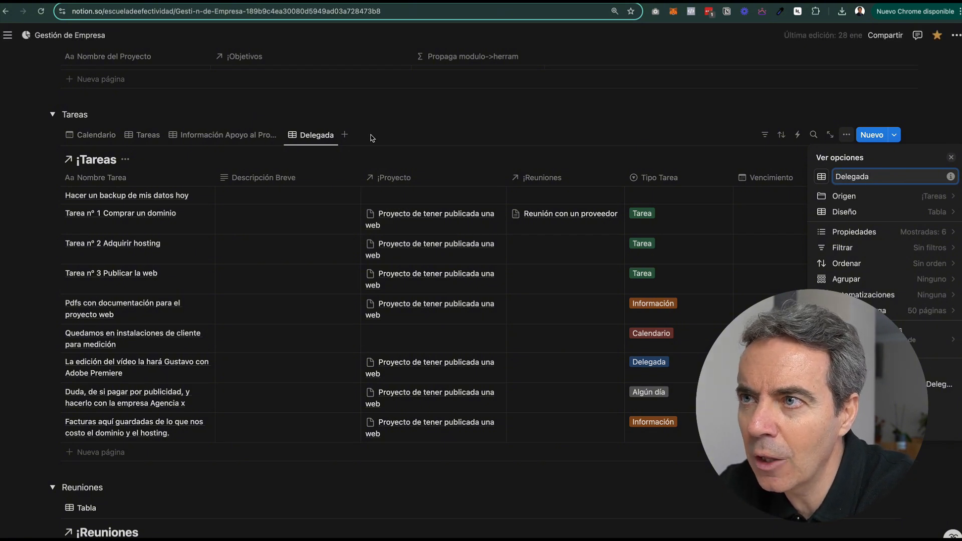
left_click(405, 103)
Duplicate the unfiltered Delegada view and return to the original Delegada view
left_click(303, 141)
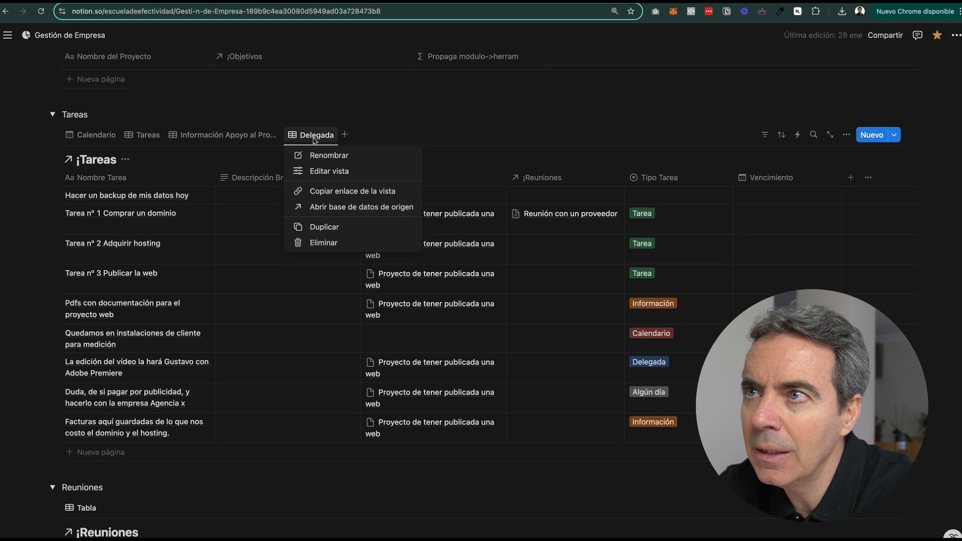
left_click(326, 228)
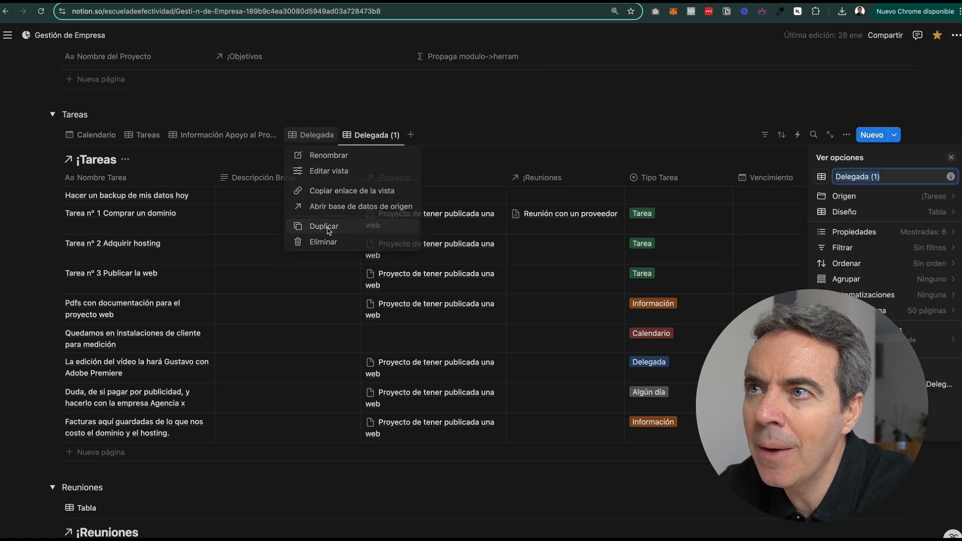
left_click(314, 139)
left_click(315, 138)
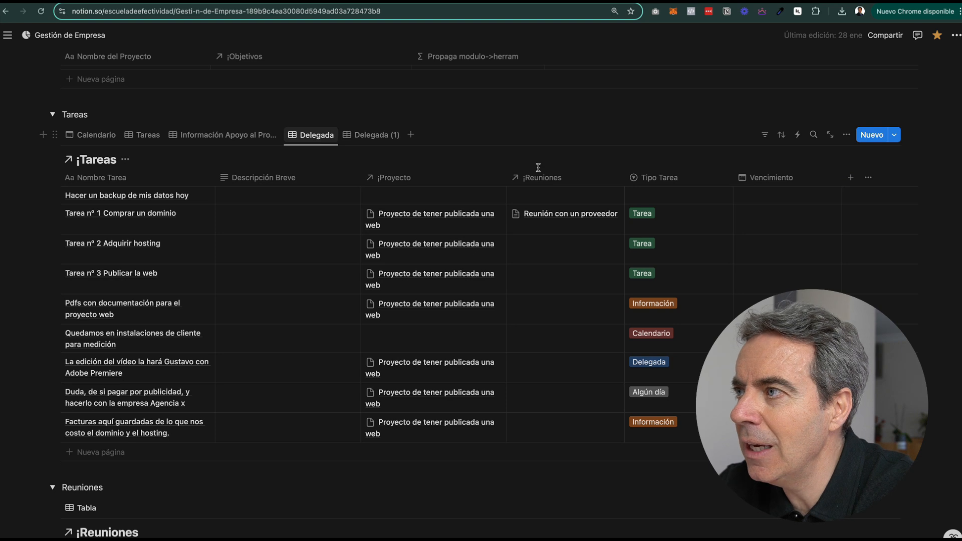
Filter the original Delegada view so that Tipo Tarea is Delegada
left_click(765, 137)
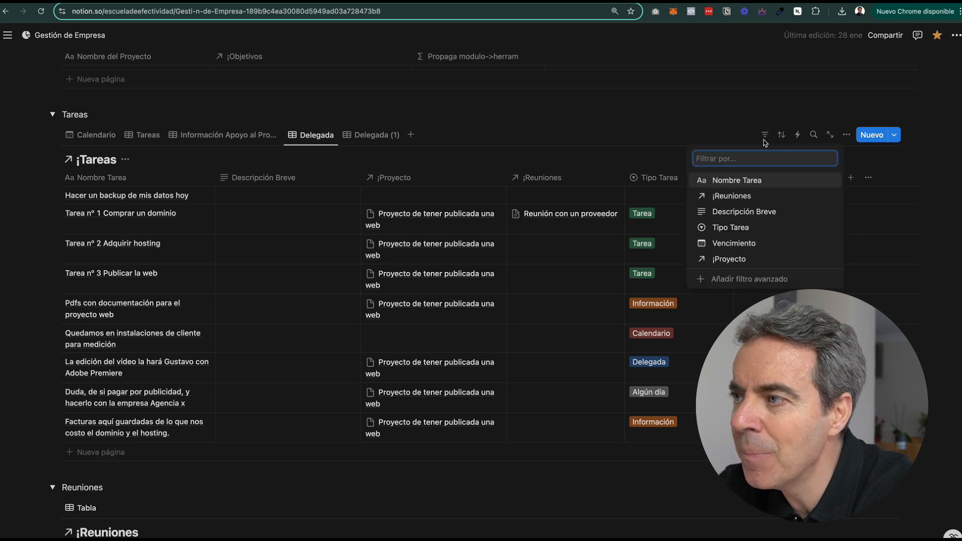
left_click(747, 230)
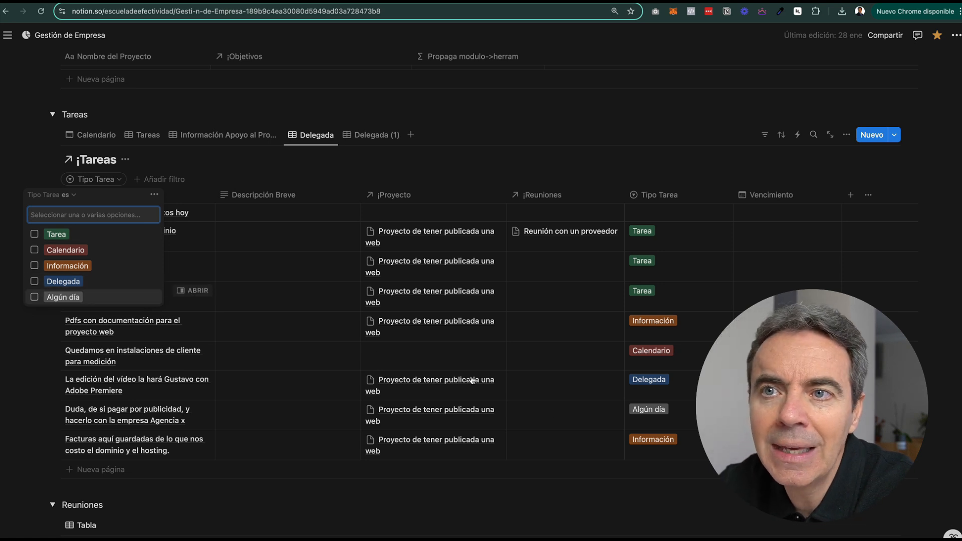
left_click(34, 281)
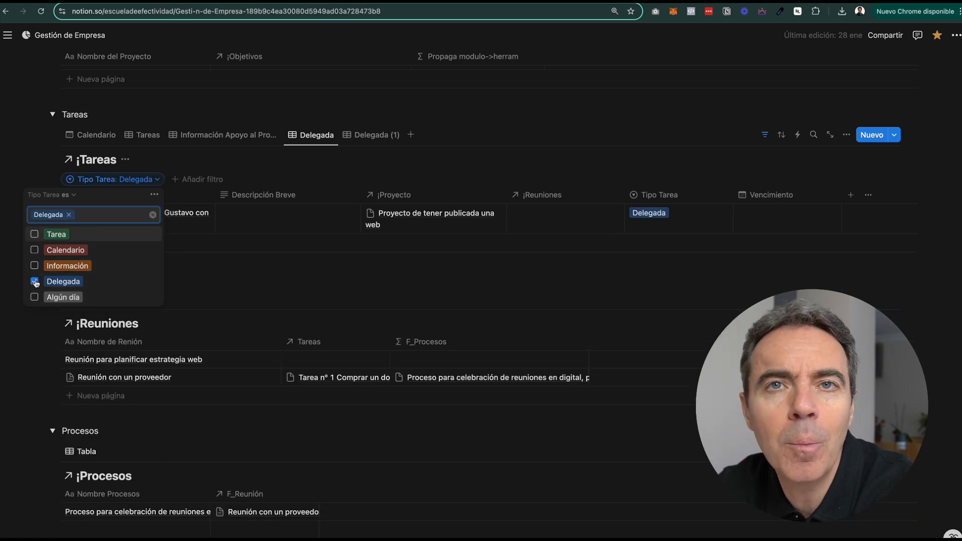
left_click(478, 98)
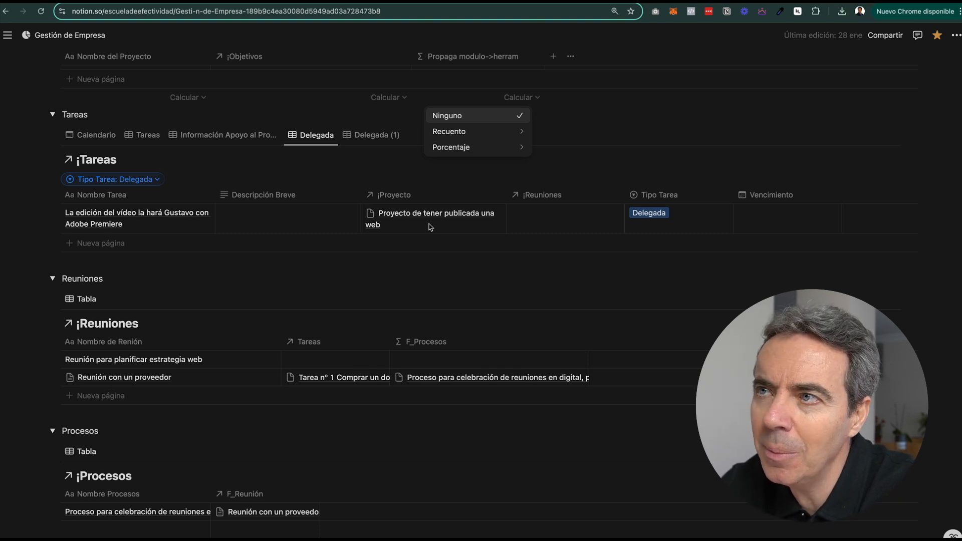
Rename the duplicated Delegada (1) view to "Algún día/Tal vez"
left_click(371, 136)
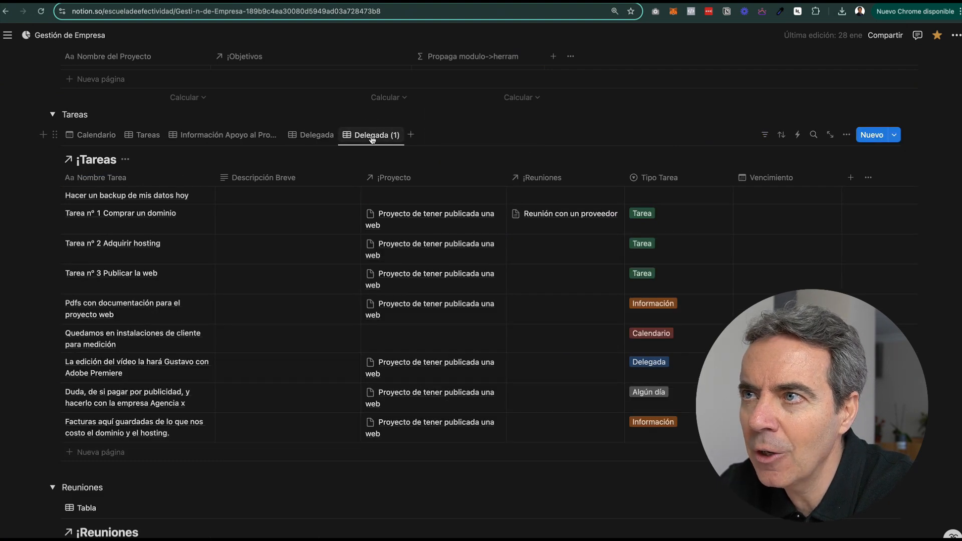
left_click(385, 139)
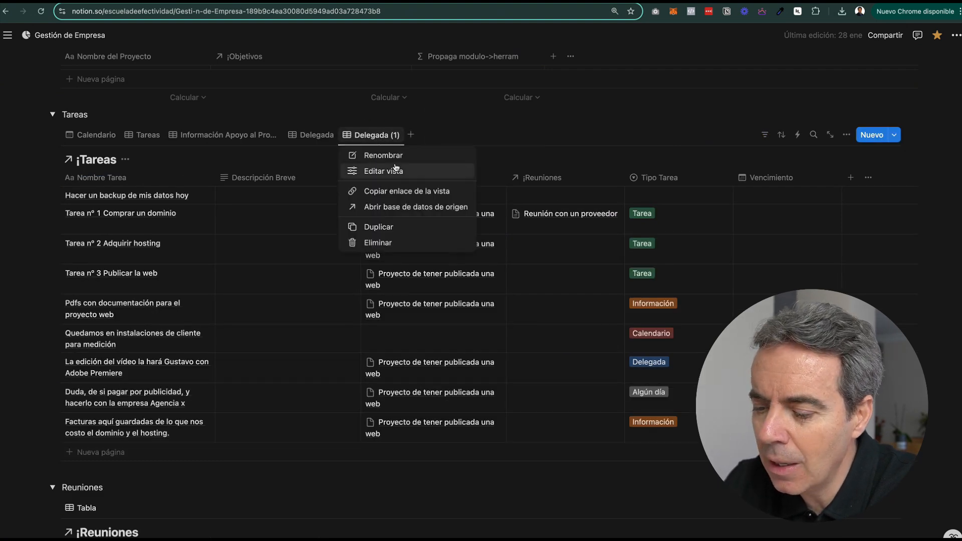
left_click(397, 164)
type("A")
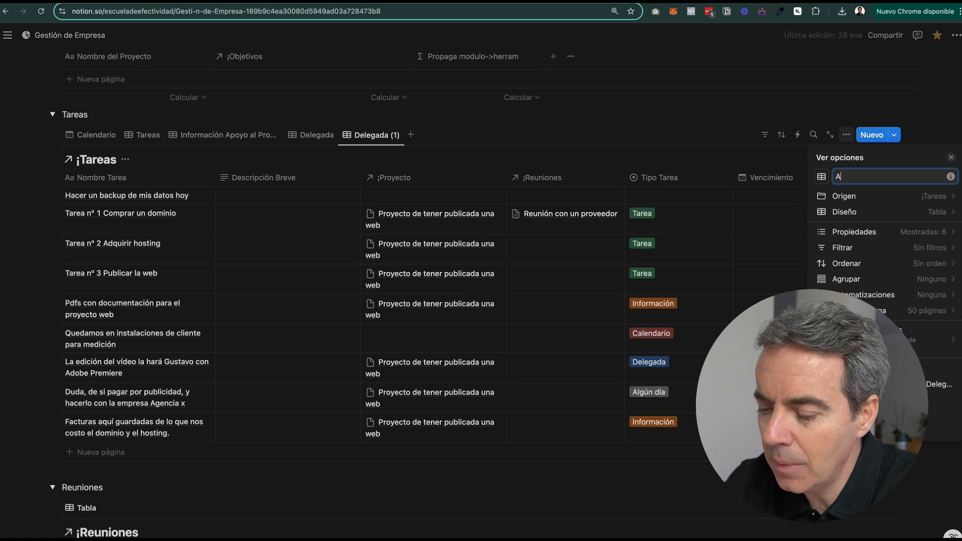
type("lgún día/ TA")
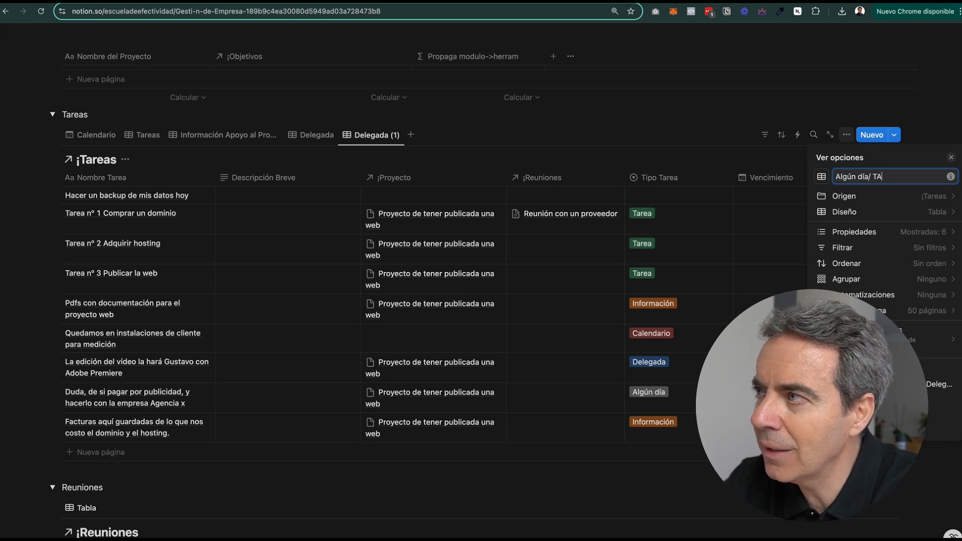
key("BackSpace")
key("BackSpace")
key("BackSpace")
type("Tal vez")
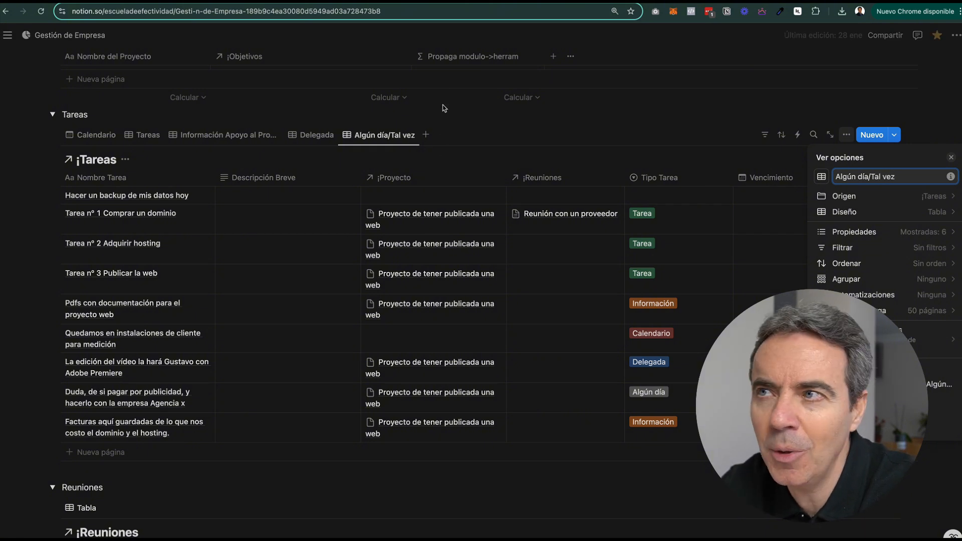
left_click(536, 124)
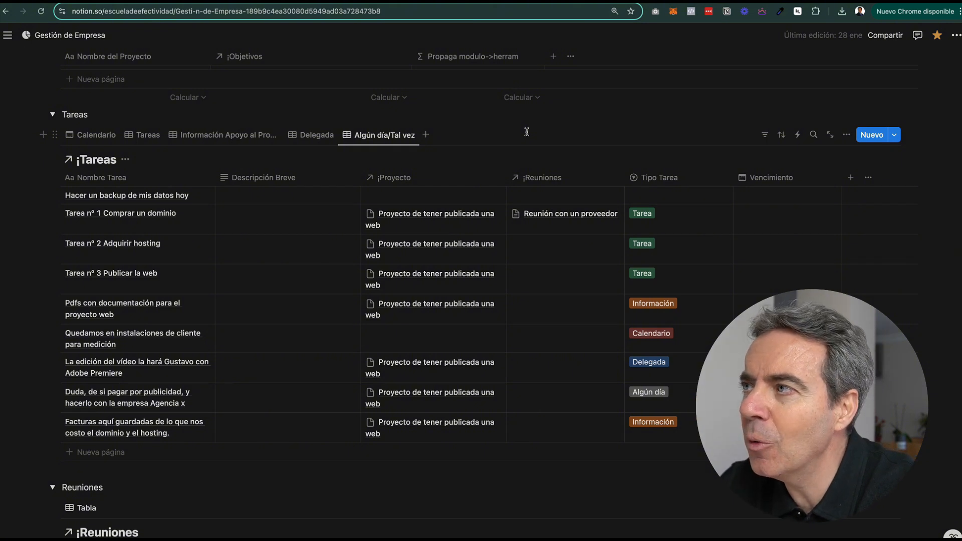
Filter the Algún día/Tal vez view so that Tipo Tarea is Algún día
left_click(764, 136)
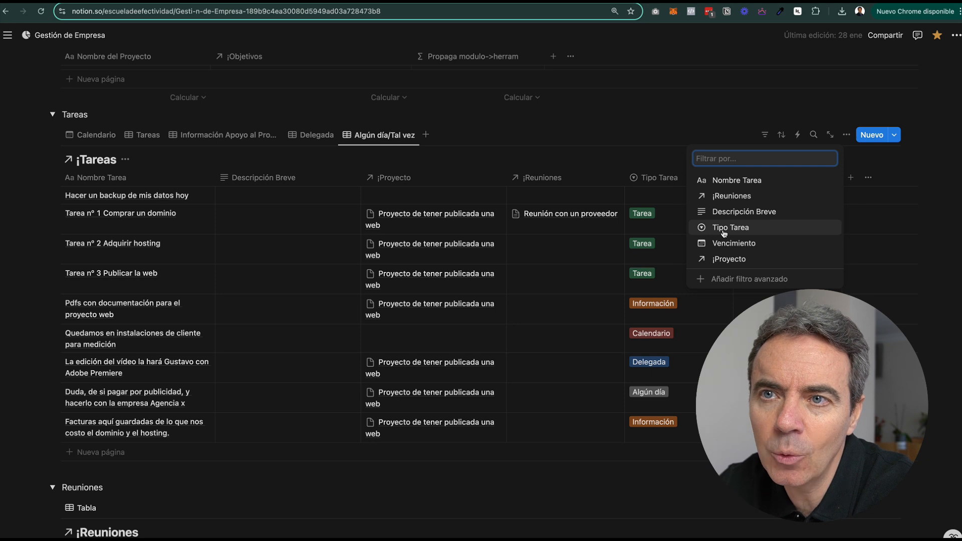
left_click(722, 228)
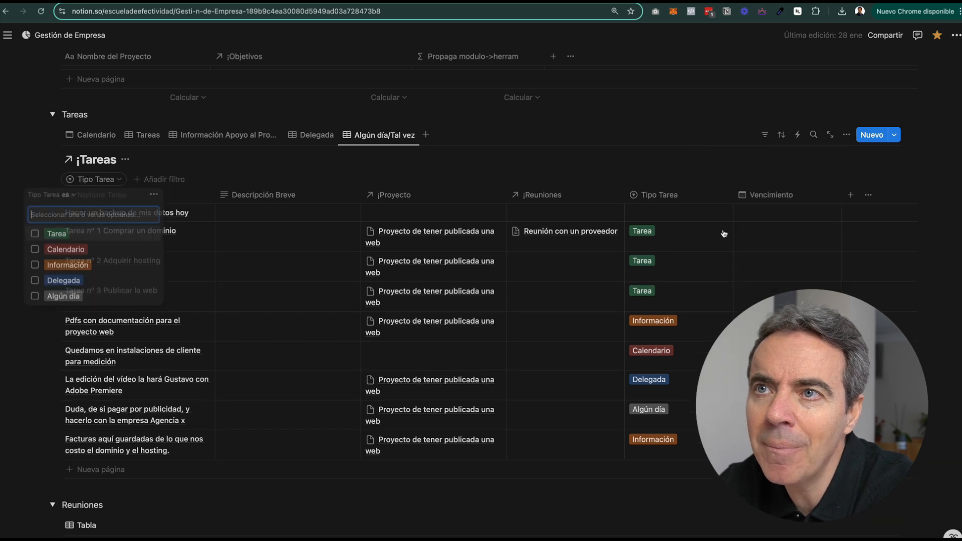
left_click(34, 298)
key("Escape")
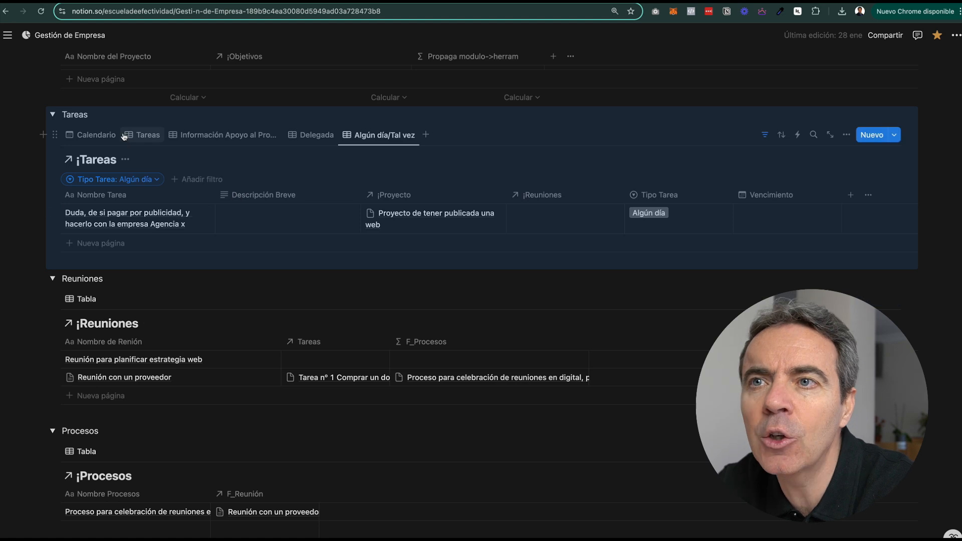
In the Delegada view, enter "TE dejo el video en la nube, url tal...." as the Descripción Breve of the video-editing task
left_click(145, 137)
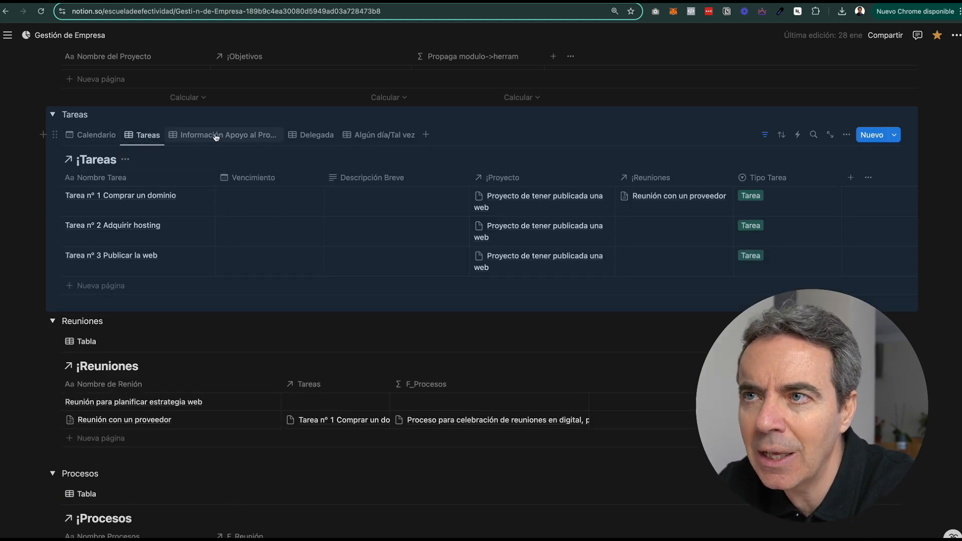
left_click(318, 140)
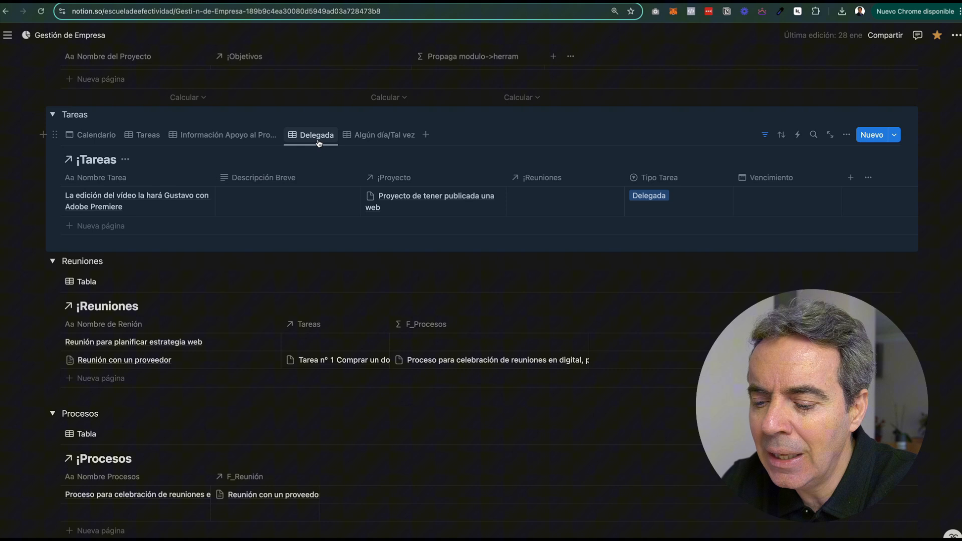
left_click(261, 200)
type("TE")
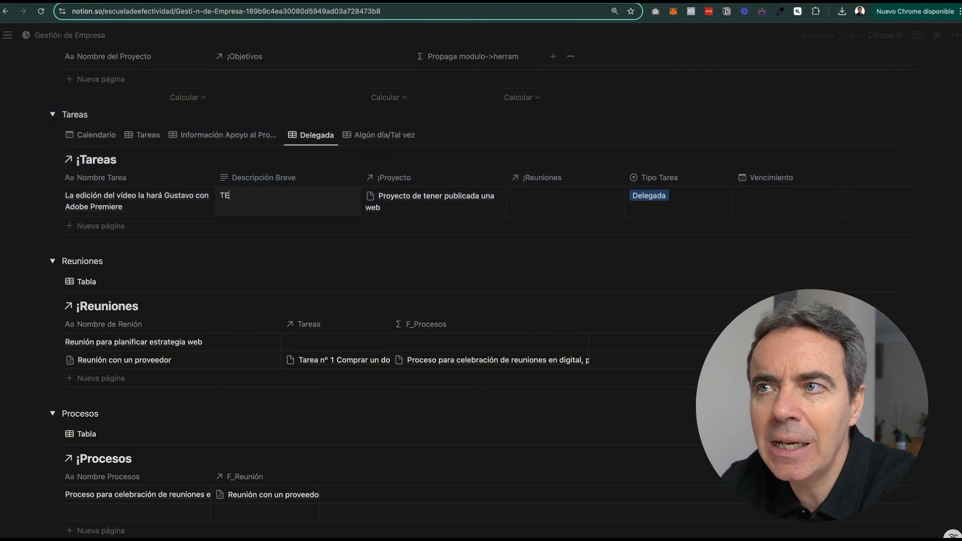
type(" dejo el video en ")
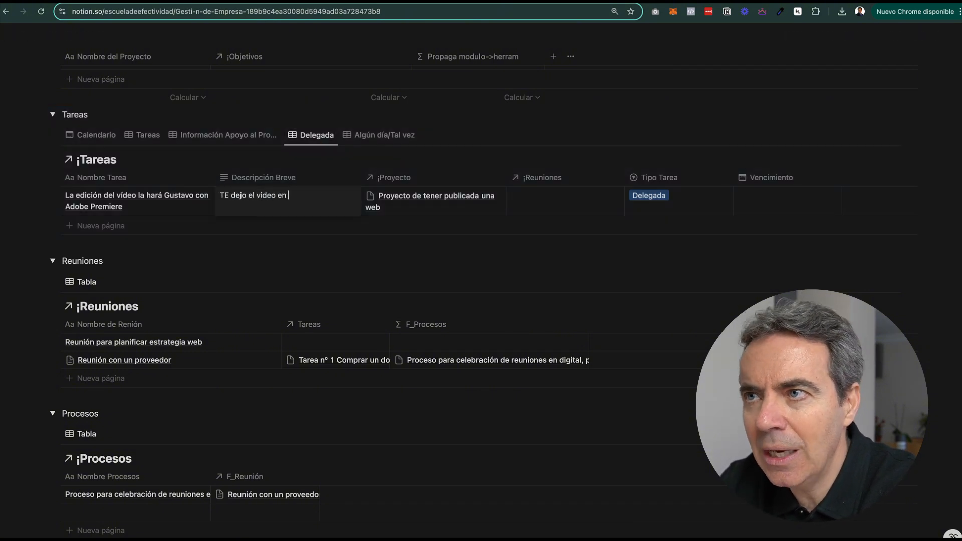
type("la nube, url tal....")
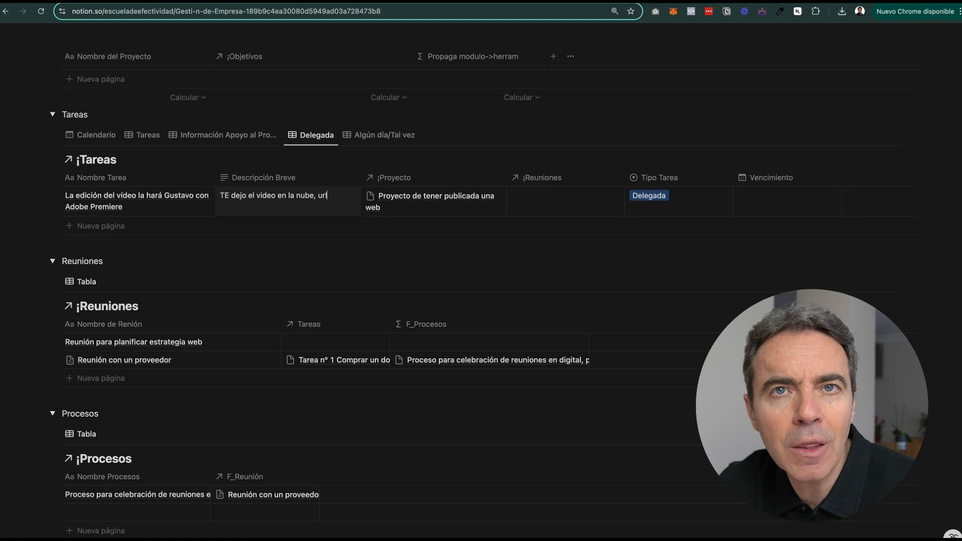
key("Escape")
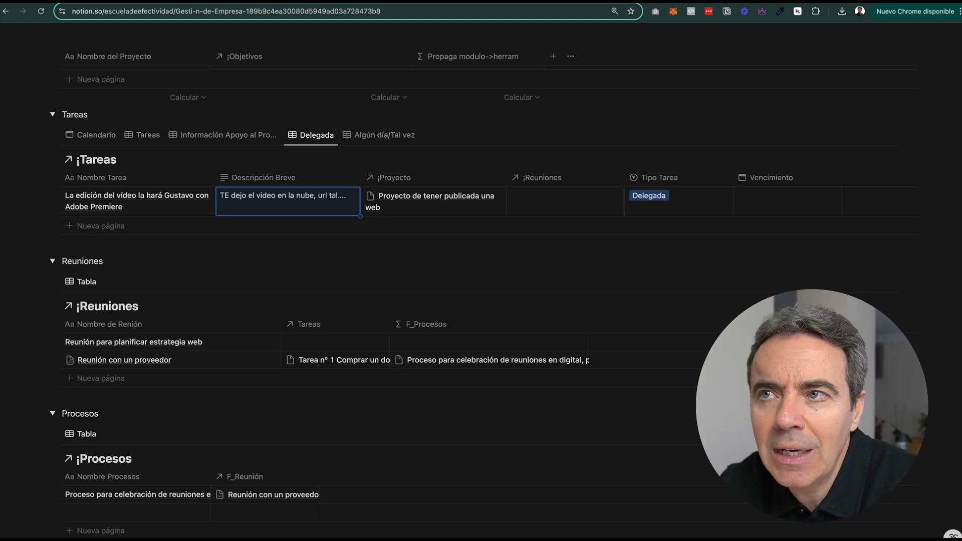
Correct the capitalisation of "TE" to "Te" at the start of the video-editing task's Descripción Breve
left_click(229, 197)
left_click(228, 197)
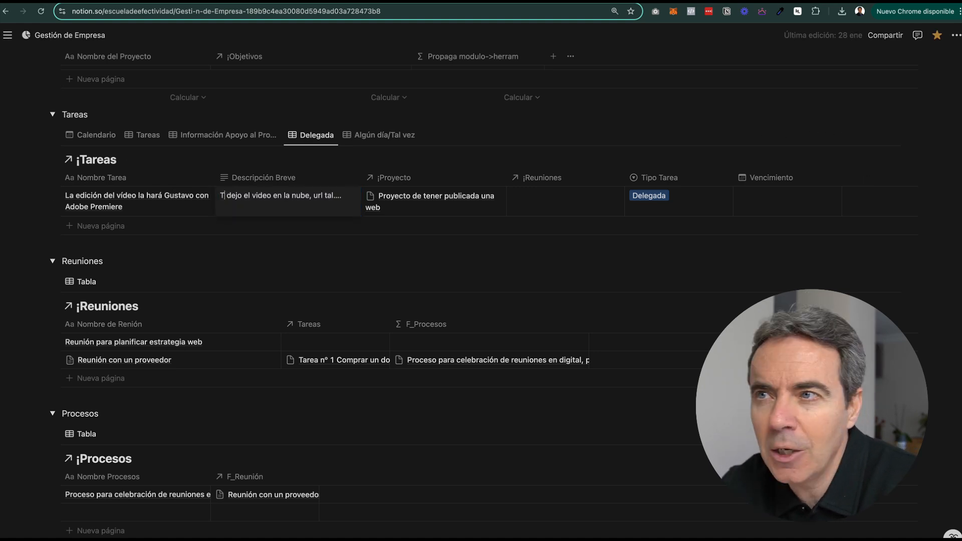
key("Escape")
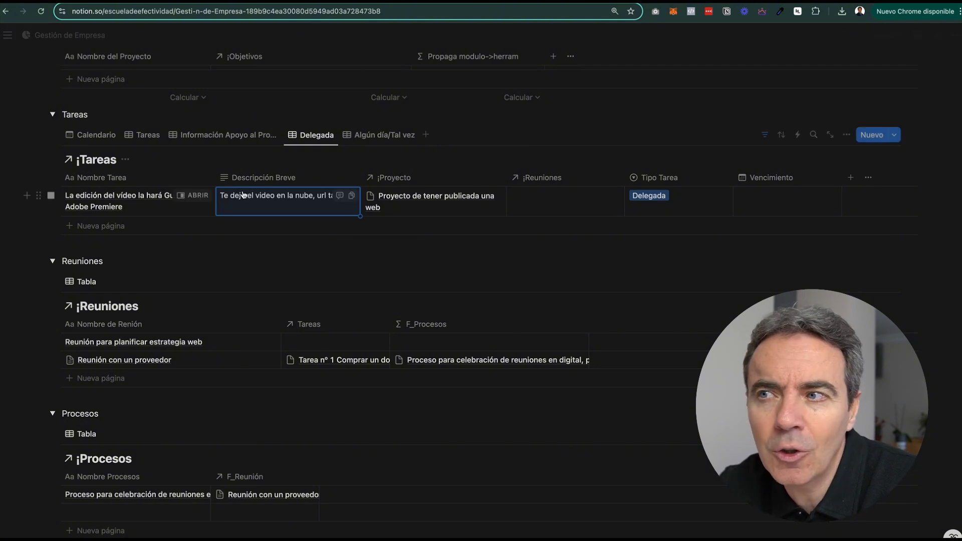
Review the Calendario, Tareas, Información Apoyo, Delegada and Algún día/Tal vez views in turn, briefly selecting all three tasks in Tareas
left_click(107, 138)
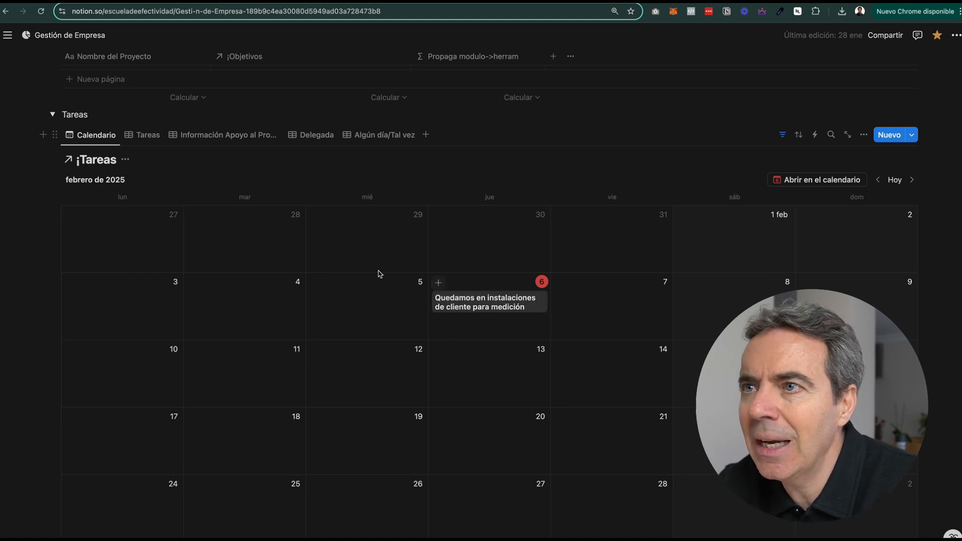
left_click(145, 139)
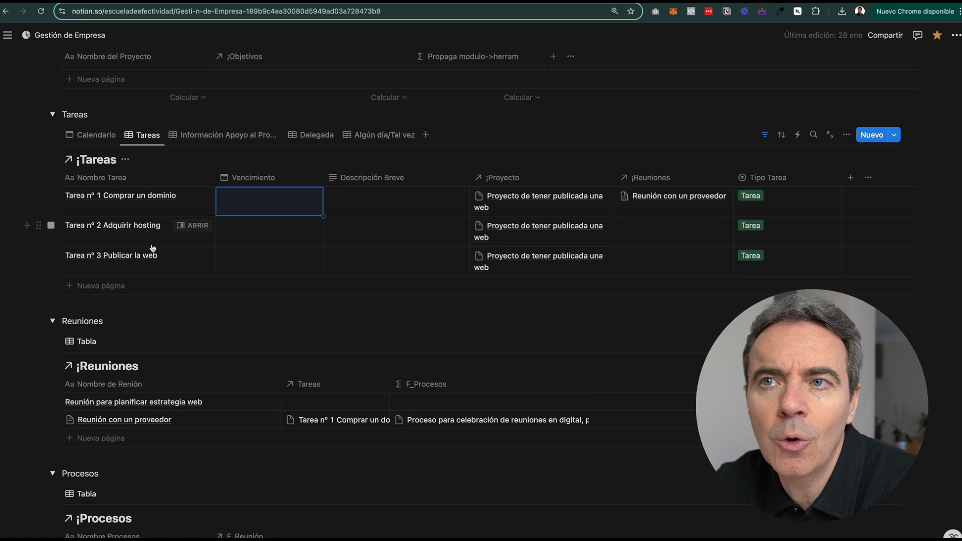
left_click(51, 195)
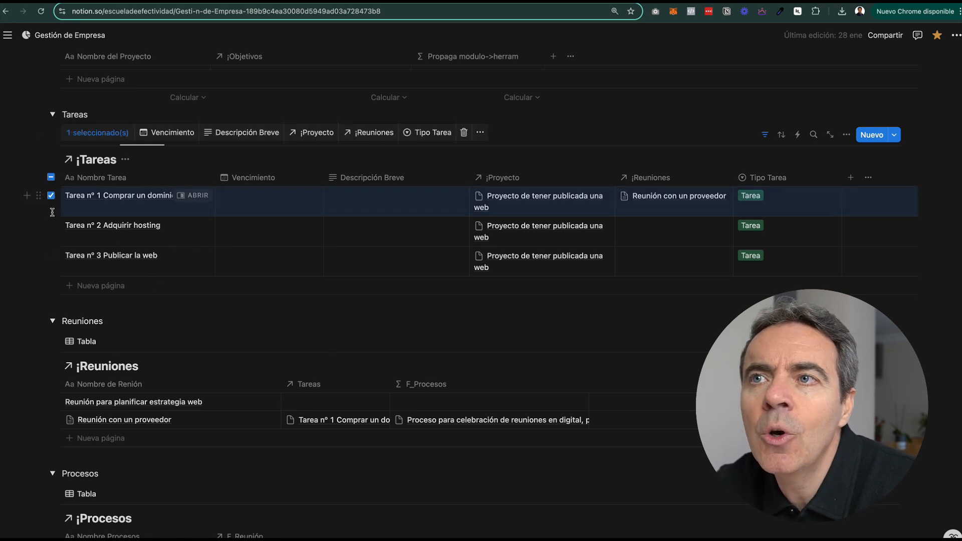
left_click(51, 225)
left_click(51, 255)
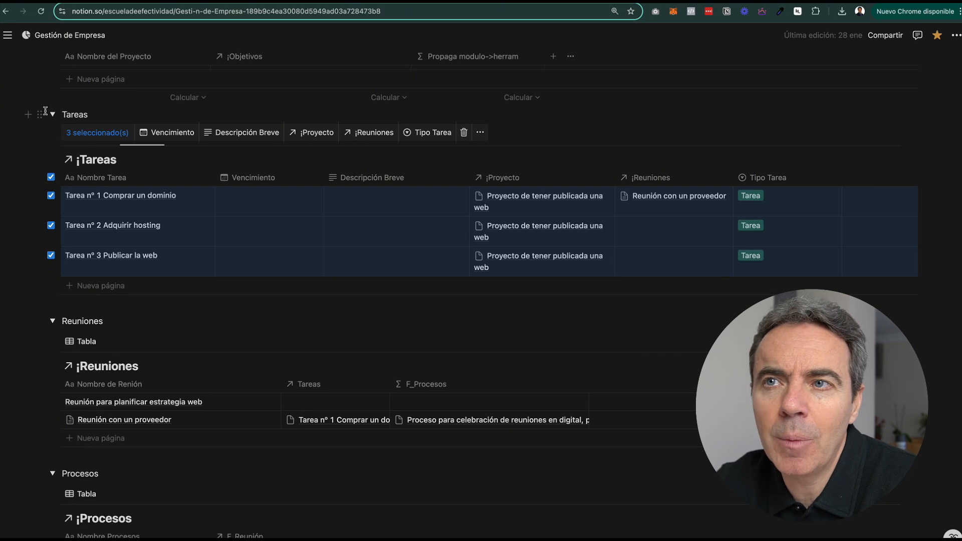
key("Escape")
left_click(205, 137)
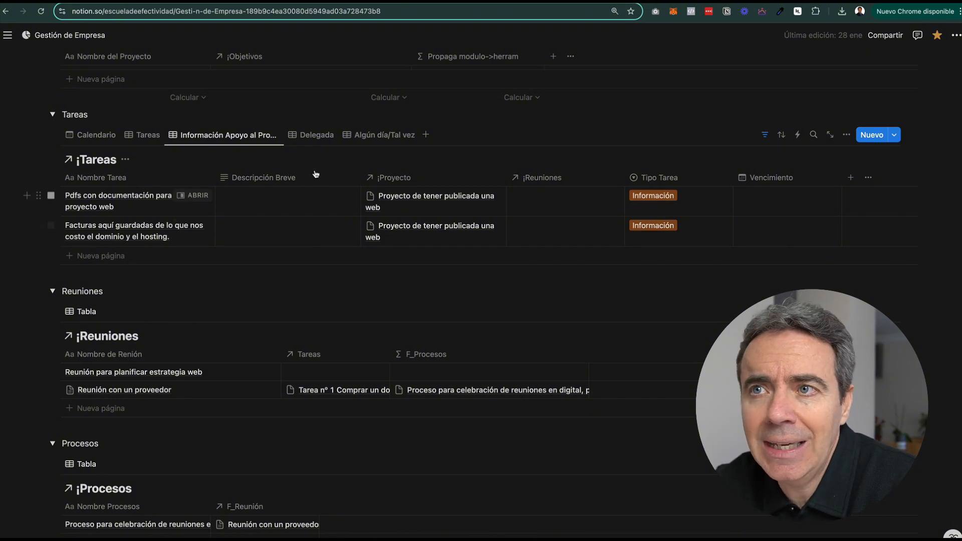
left_click(324, 138)
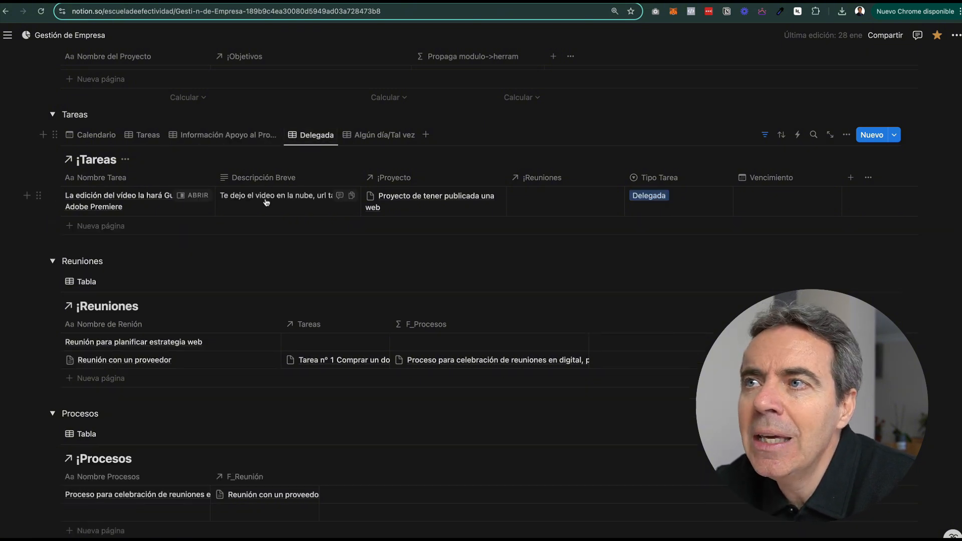
left_click(372, 137)
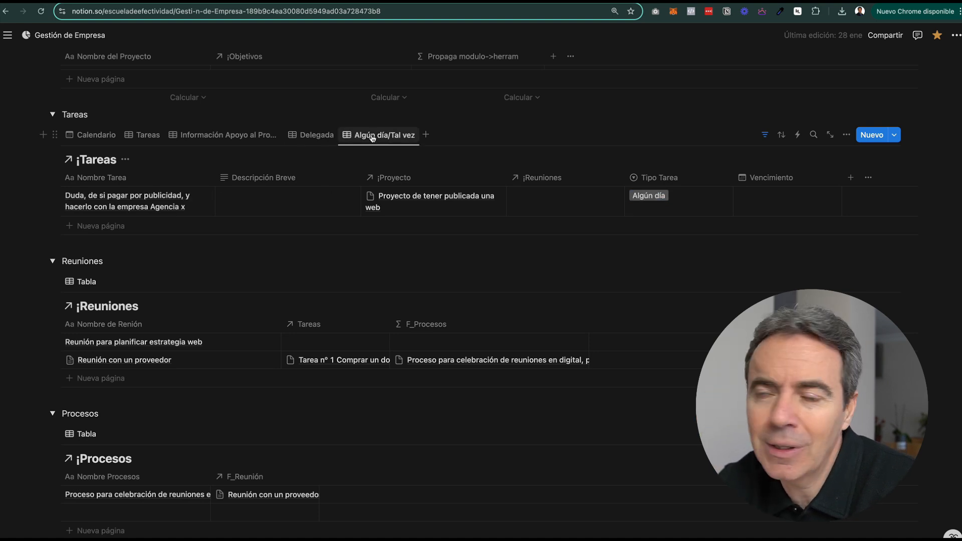